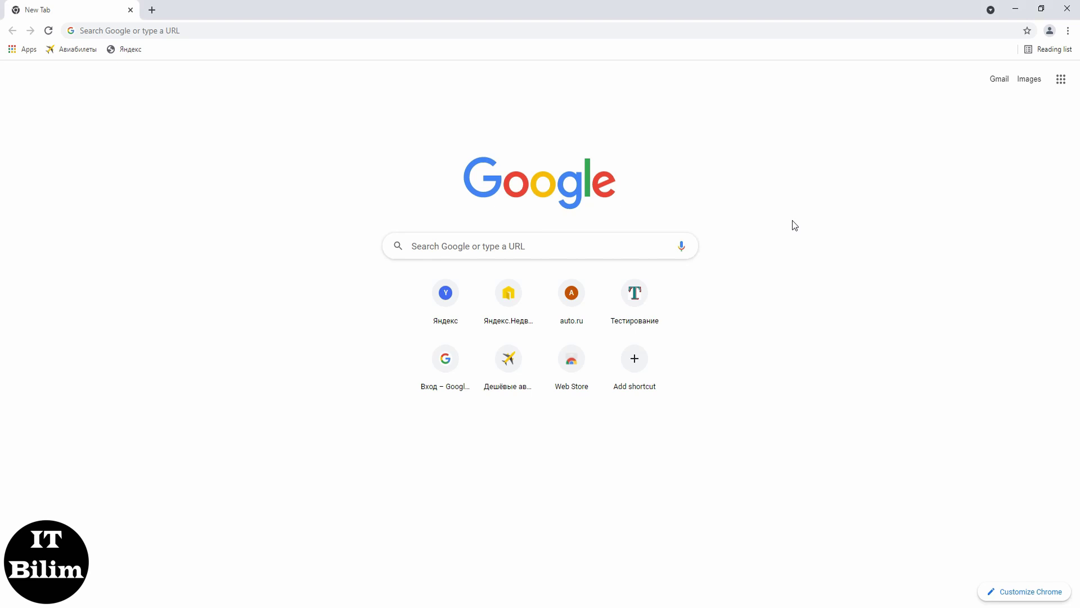
Step: Open the empty Extensions page from More tools and show its side navigation
left_click(1068, 32)
mouse_move(967, 203)
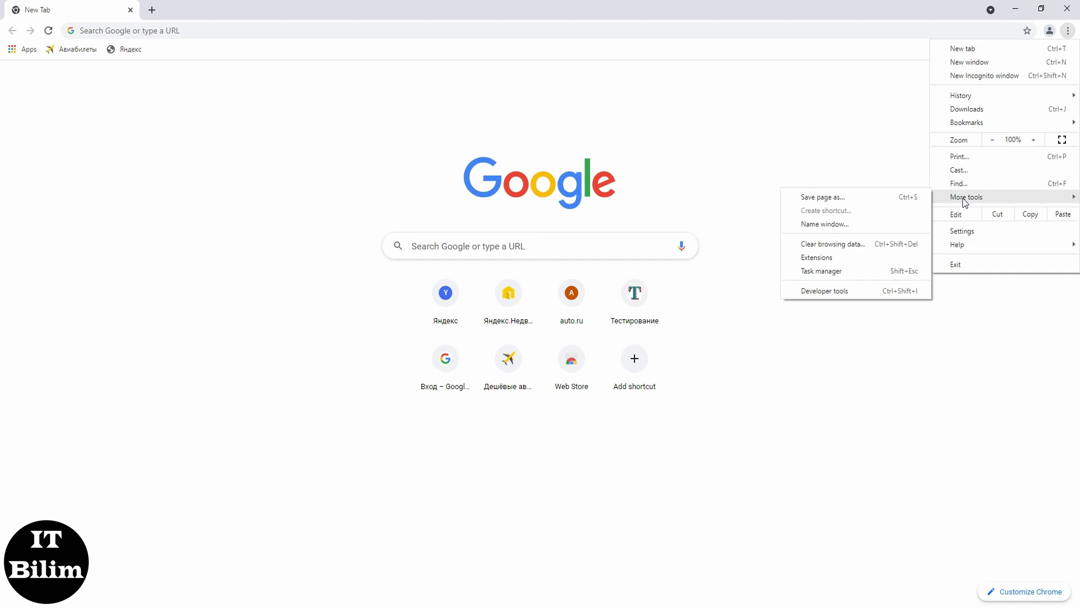
left_click(837, 258)
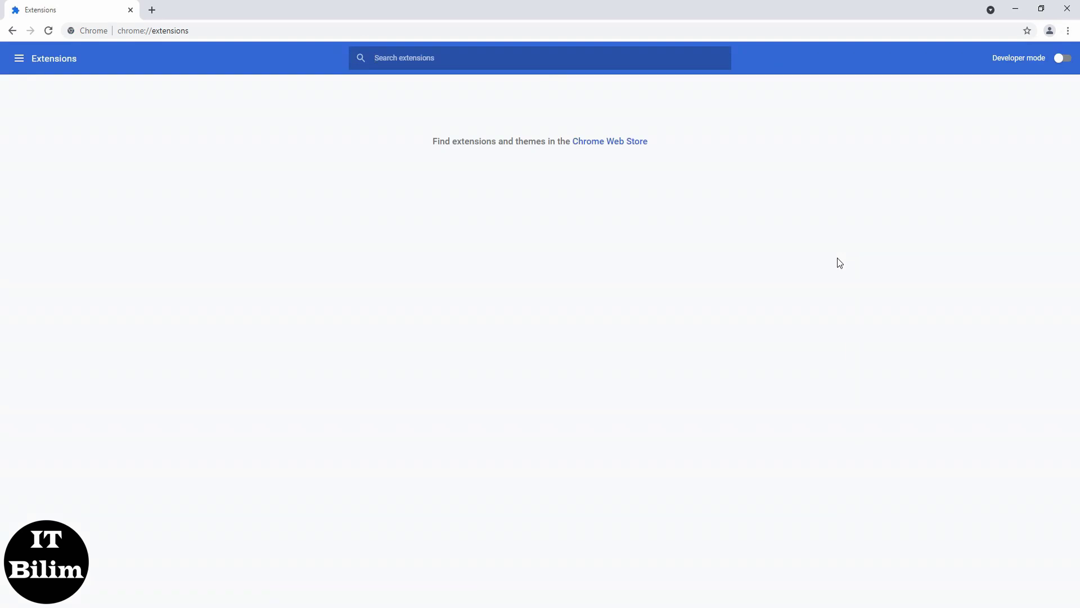
left_click(20, 59)
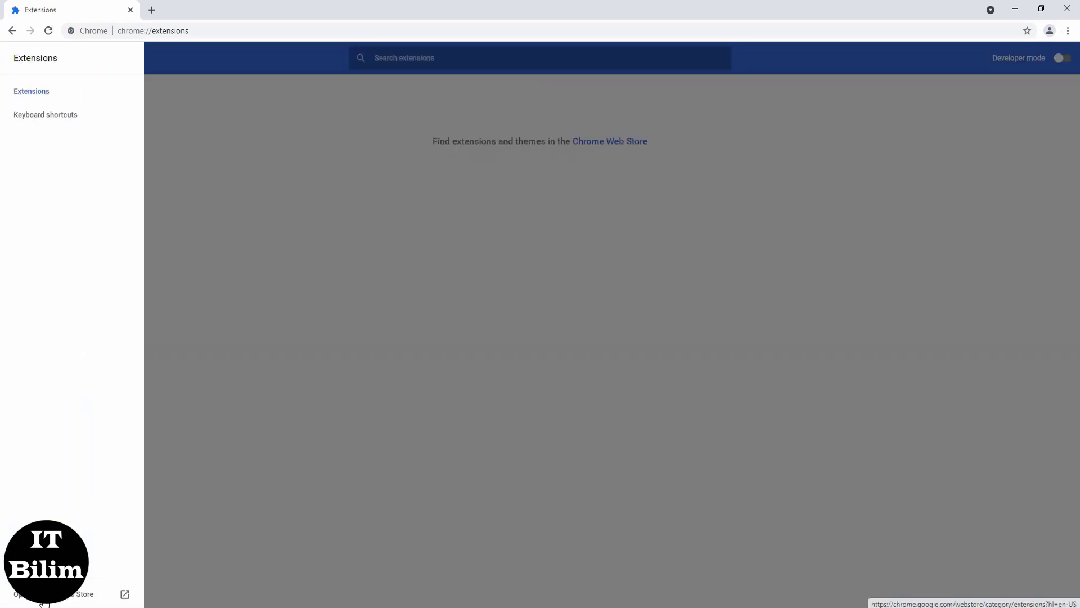
Step: Search the Chrome Web Store for 'speed dial' and add Speed Dial [FVD] to Chrome
left_click(39, 599)
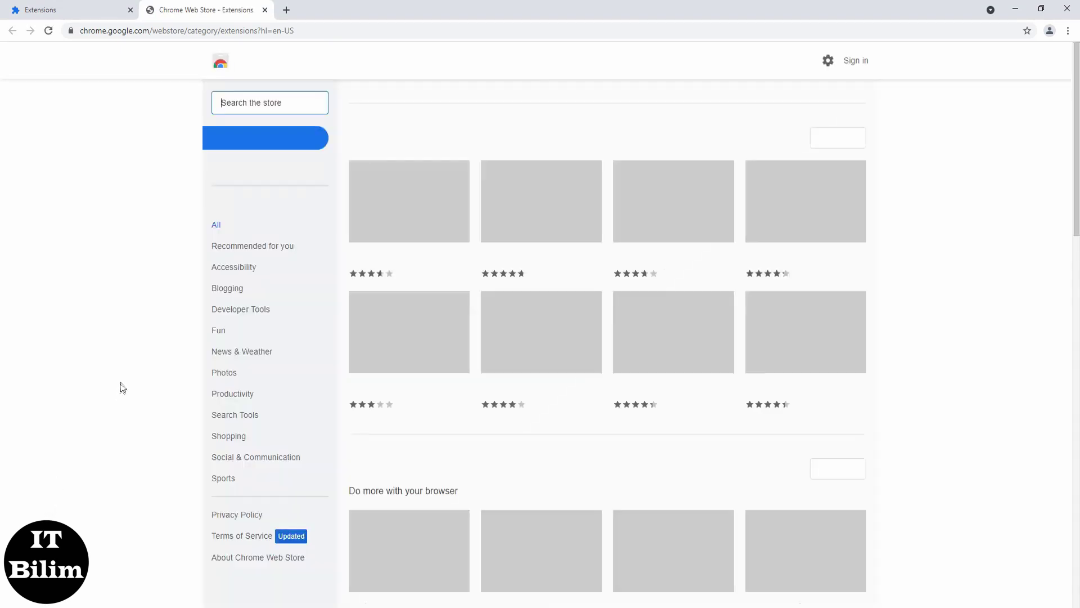
type("sp")
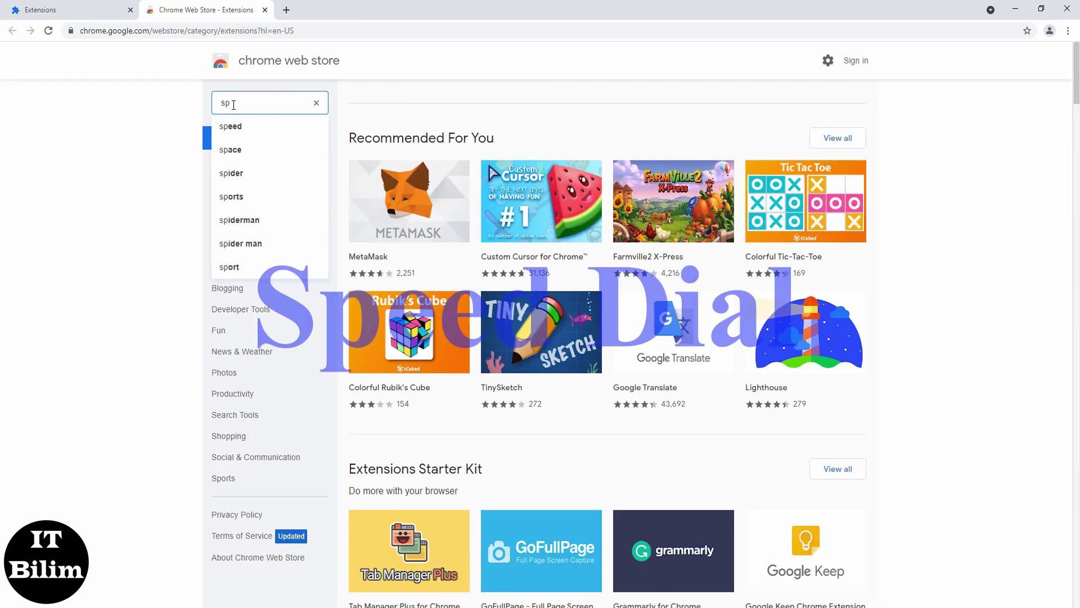
type("eed dial")
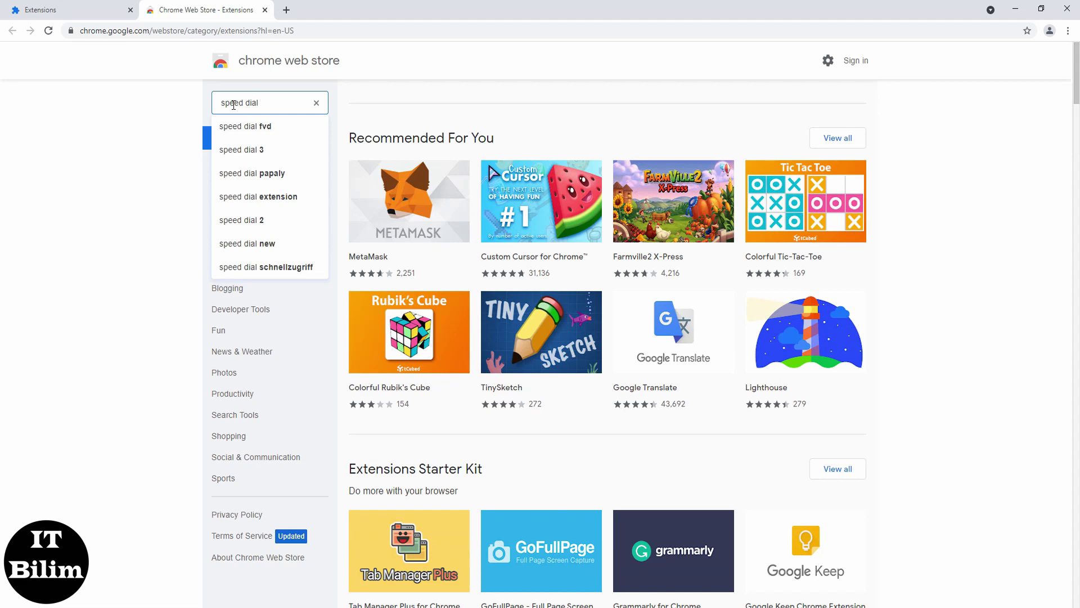
key("Return")
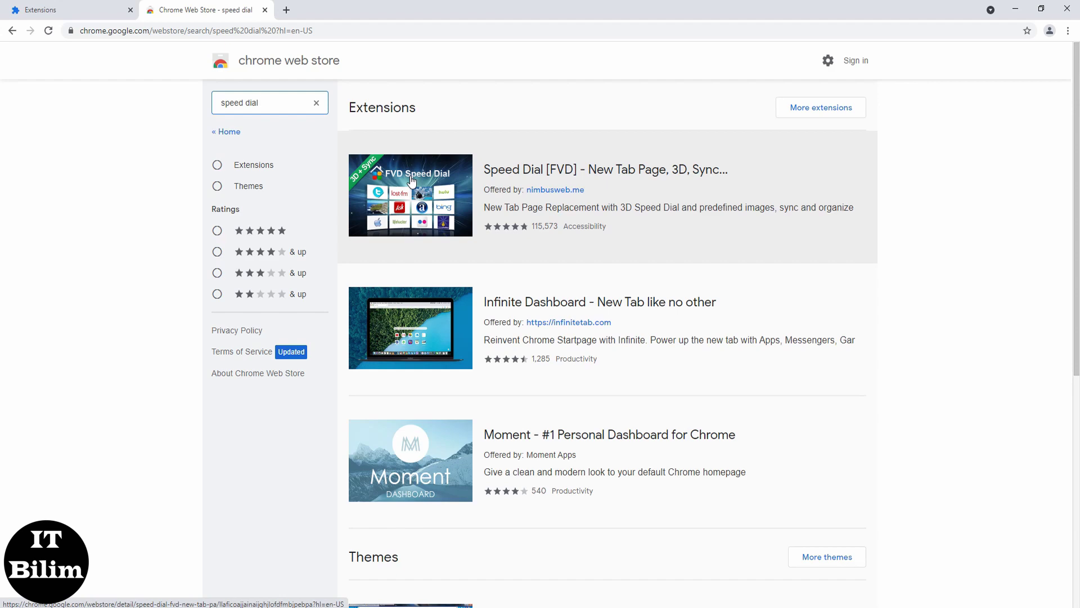
left_click(411, 180)
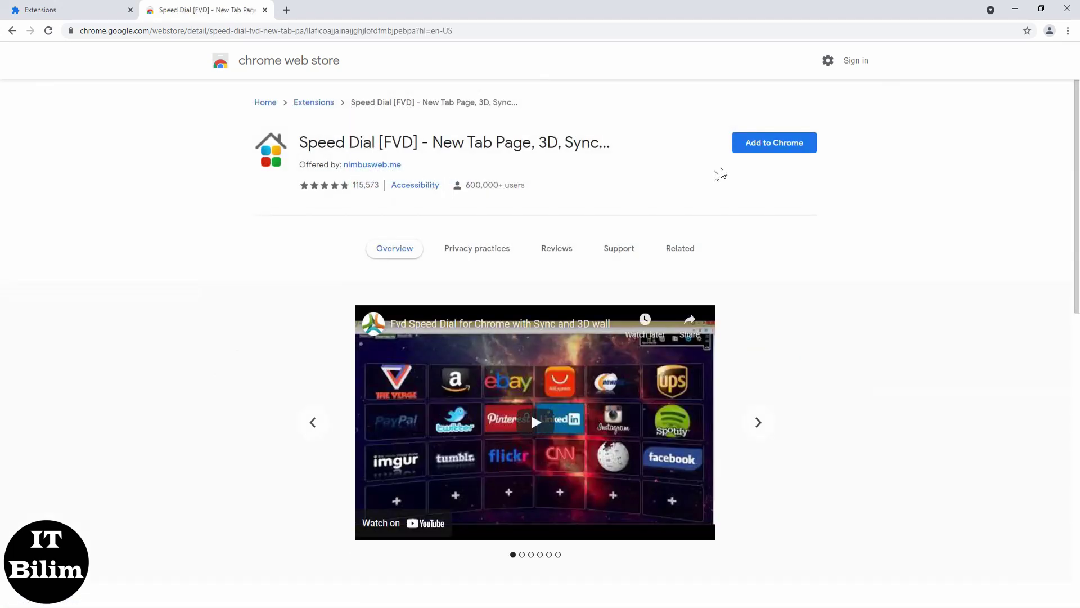
left_click(759, 145)
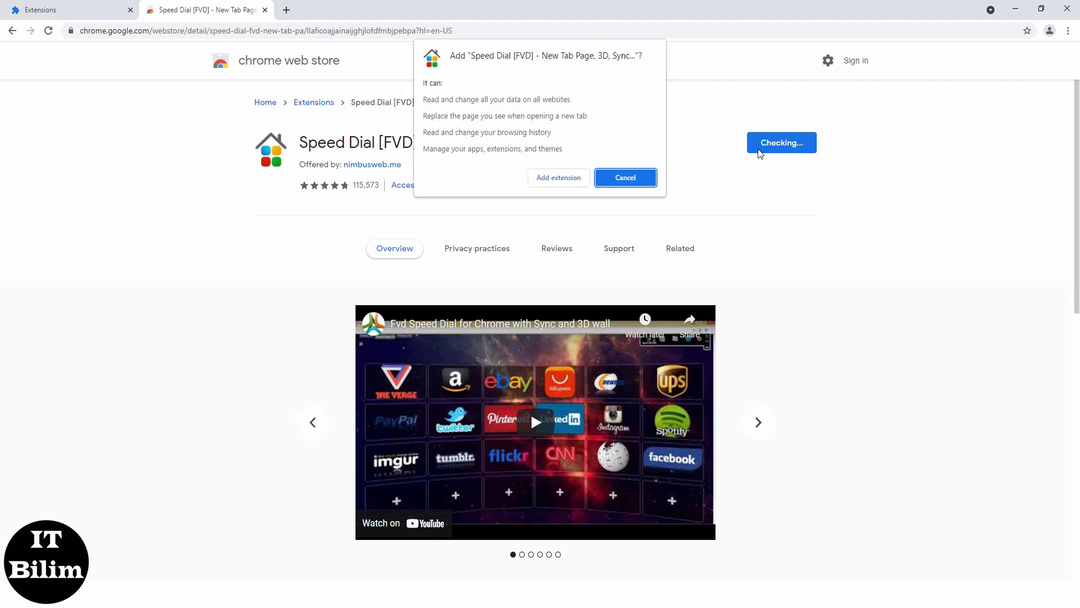
left_click(566, 177)
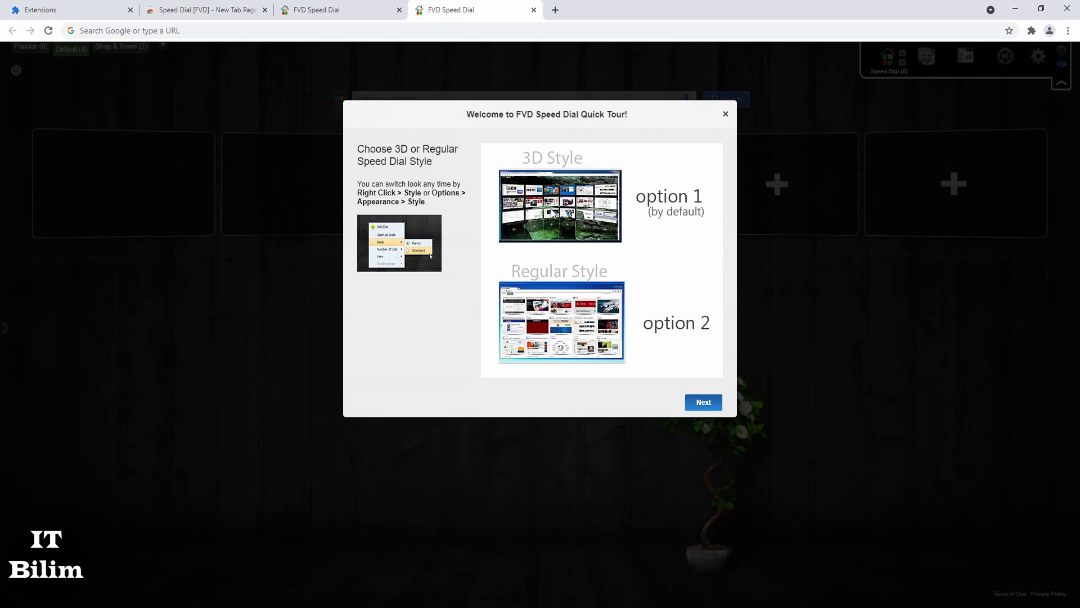
Step: Step through the Speed Dial quick tour to 'Let's start!'
left_click(706, 404)
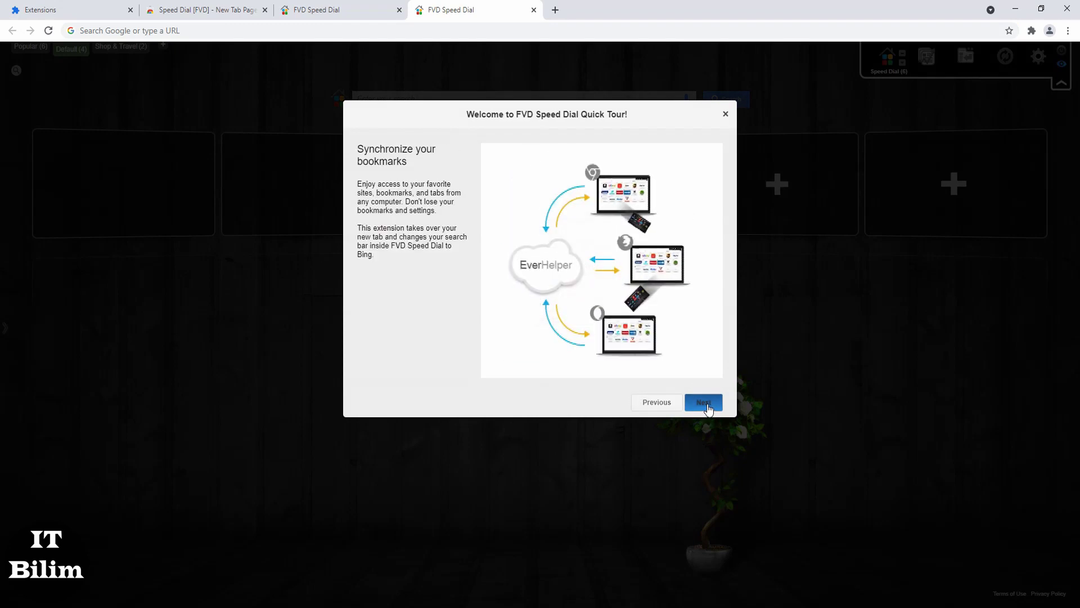
left_click(704, 403)
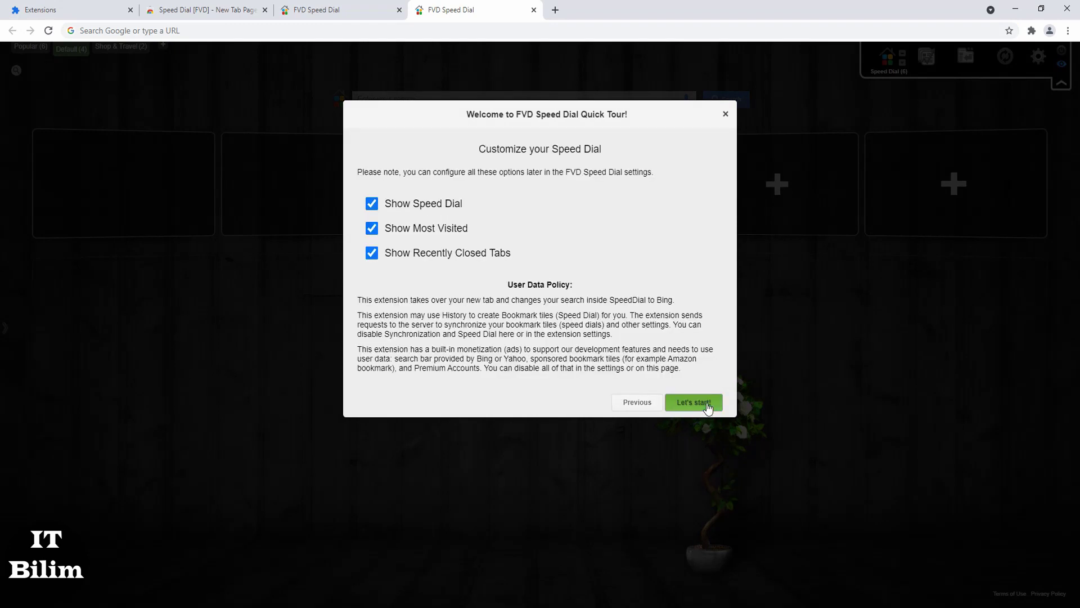
left_click(693, 402)
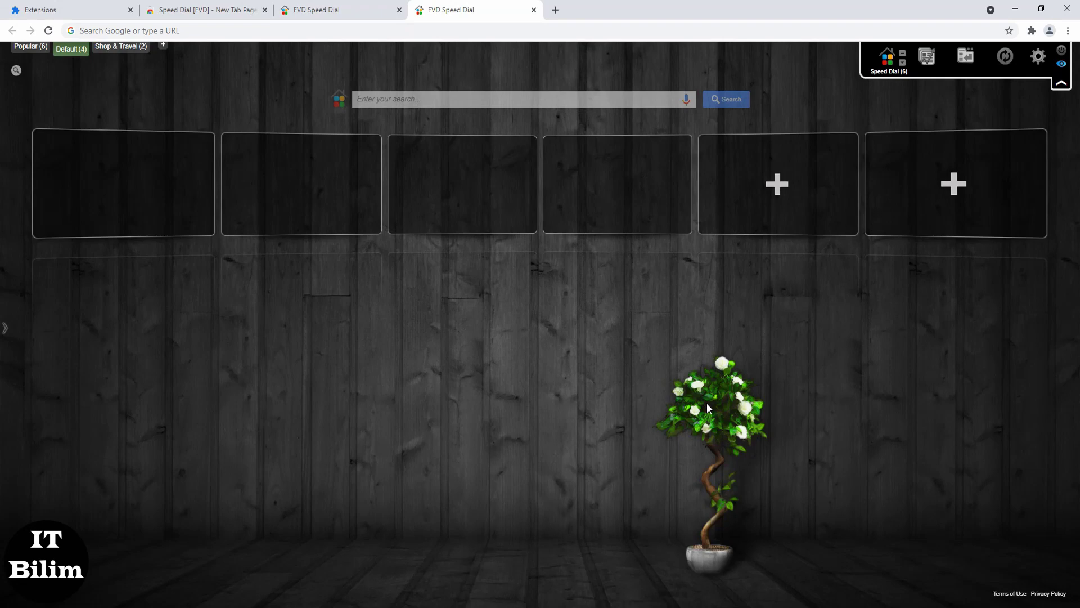
Step: Search Google for 'vk' in a new tab, open vk.com and select its address
left_click(556, 10)
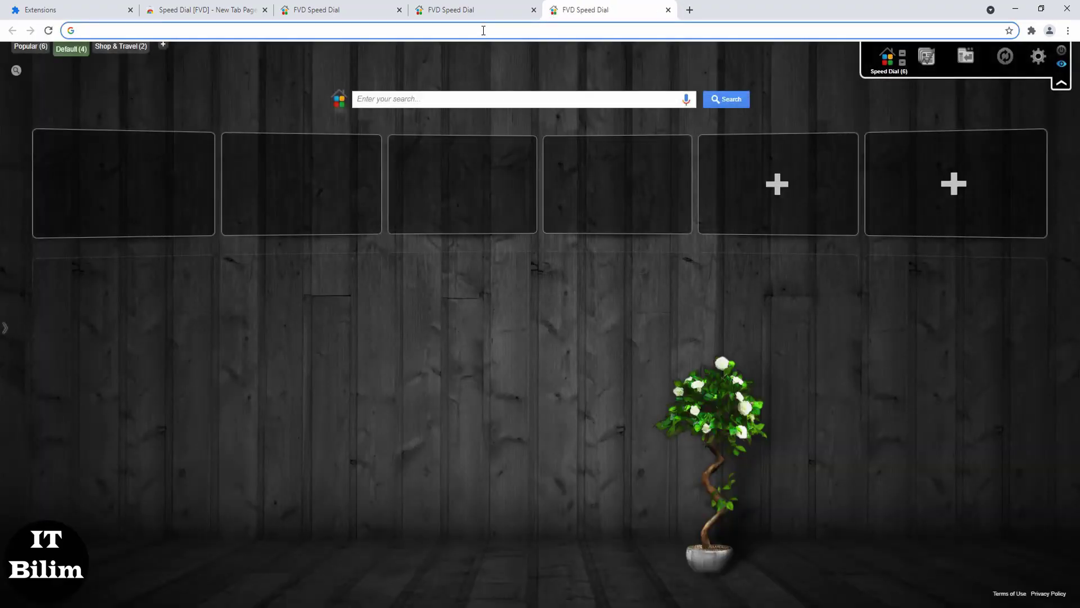
left_click(484, 29)
type("vk")
key("Return")
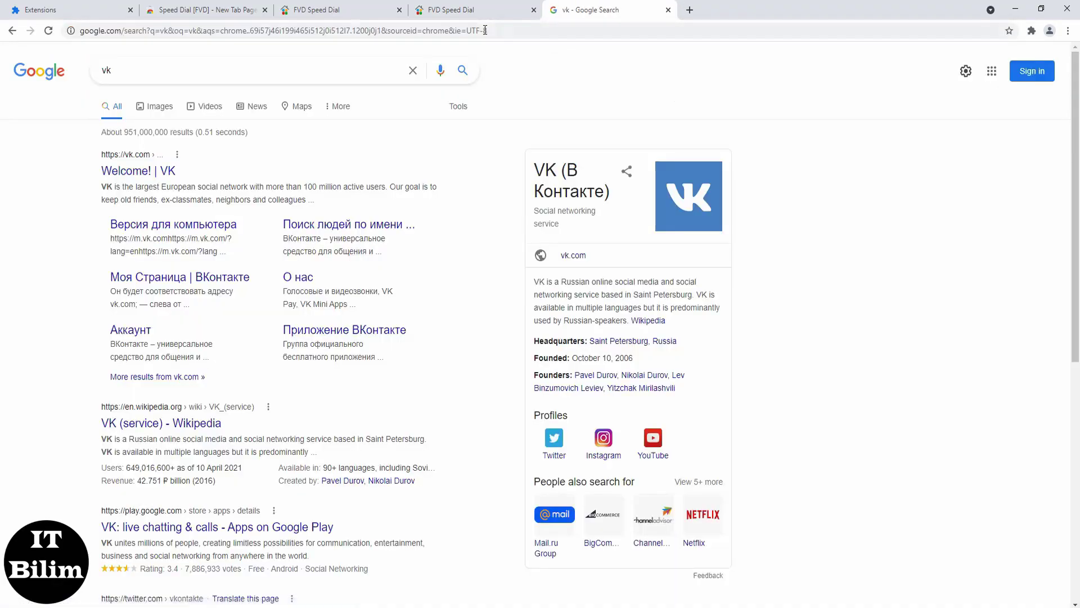
left_click(136, 166)
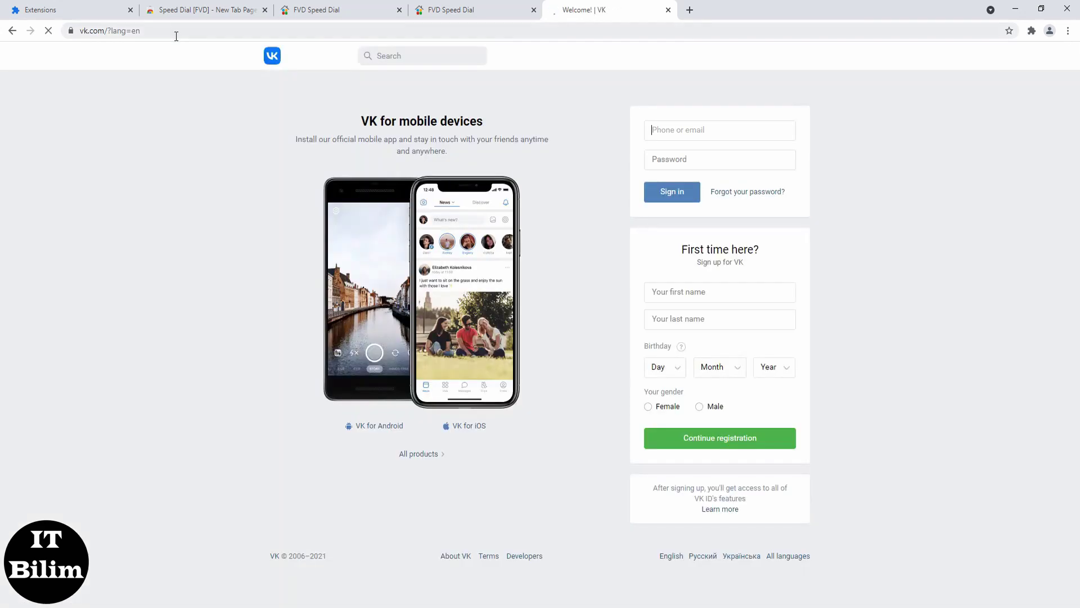
left_click(174, 32)
key("ctrl+c")
Step: Close the stray store tab and place a fresh Speed Dial tab before VK
left_click(456, 7)
left_click(145, 179)
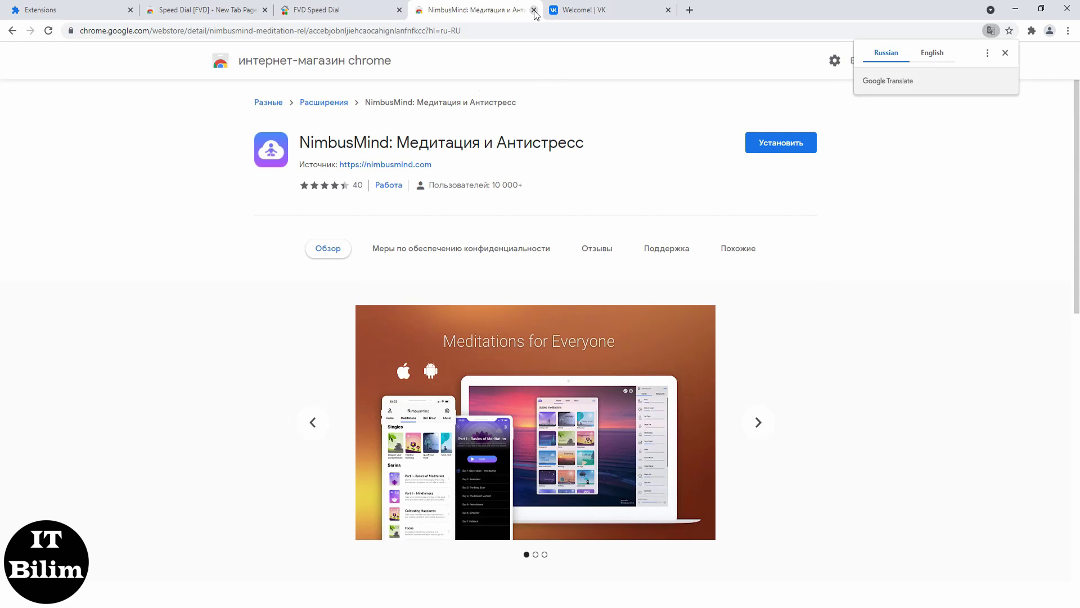
left_click(534, 10)
left_click(556, 9)
left_click_drag(497, 7, 429, 7)
Step: Add a VK dial from the pasted vk.com link with a gallery VK logo preview
left_click(777, 184)
key("ctrl+v")
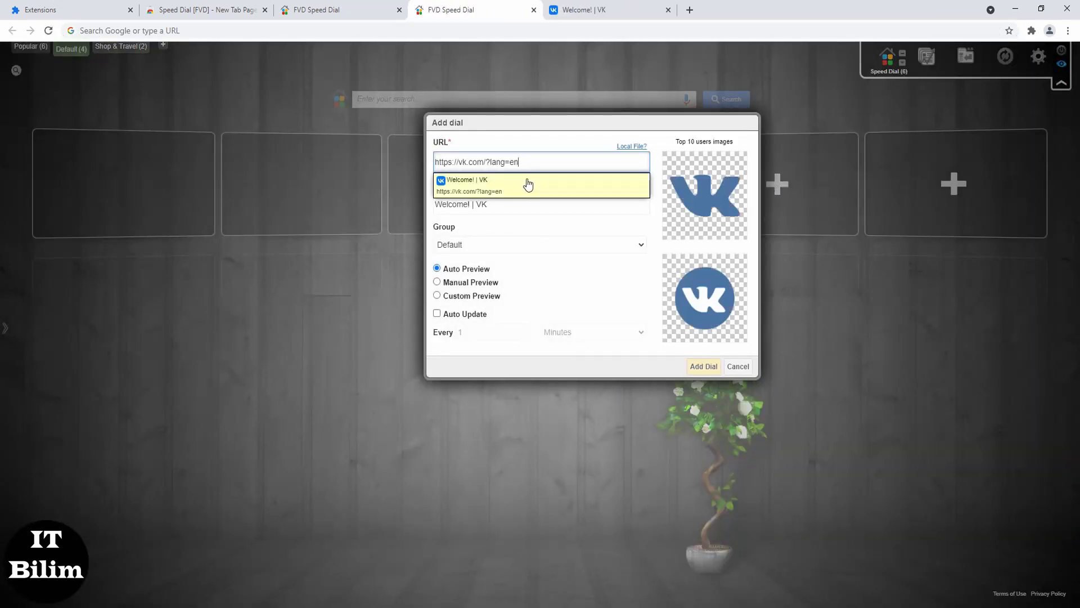
left_click(526, 180)
left_click(712, 298)
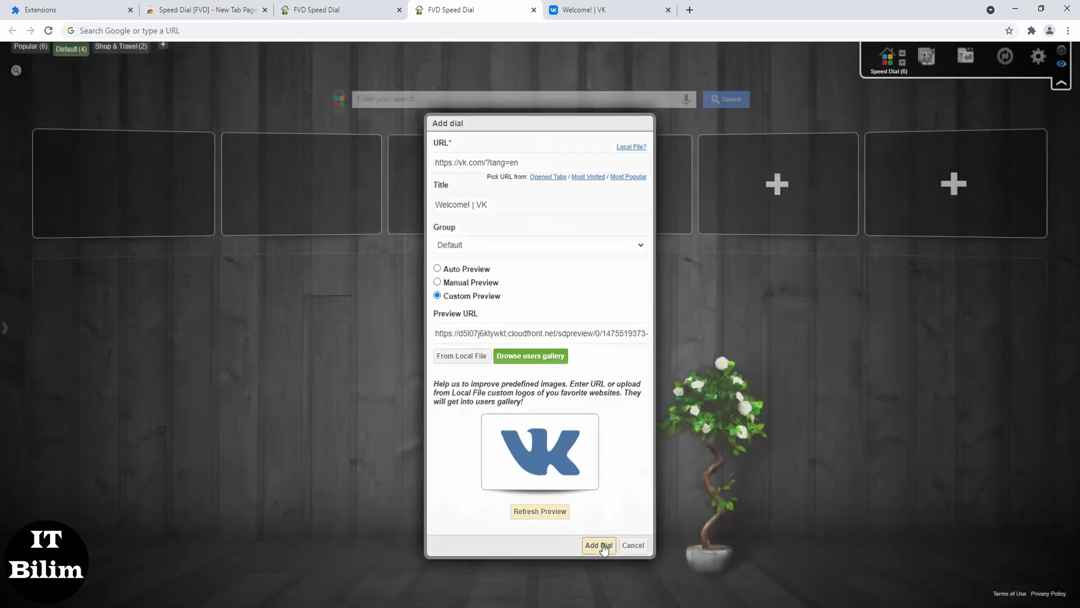
left_click(599, 546)
Step: Delete the other default dials from the Default group, confirming the removal
right_click(167, 190)
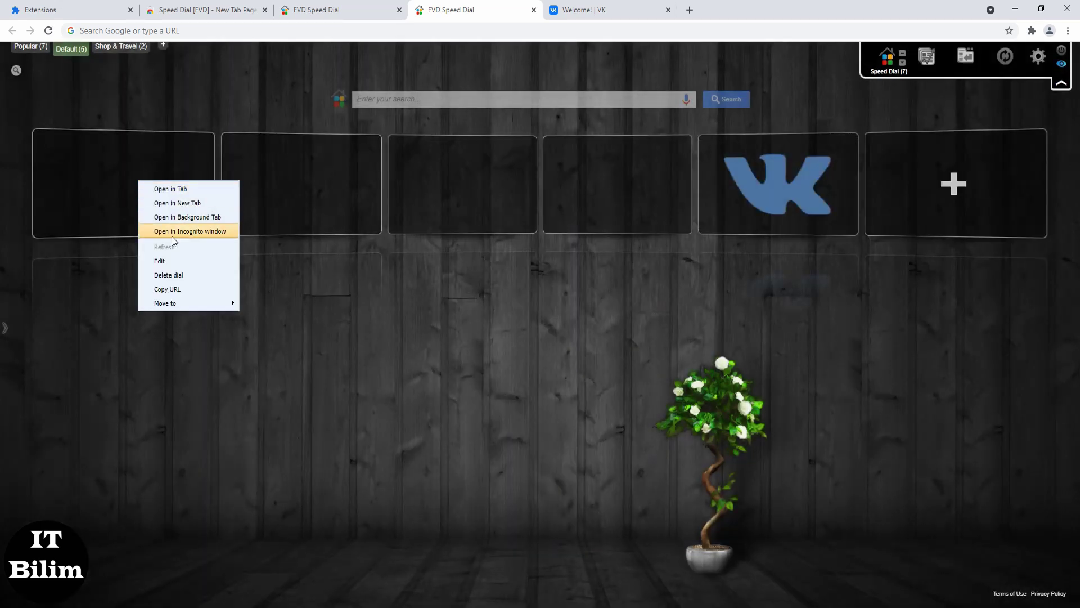
mouse_move(187, 305)
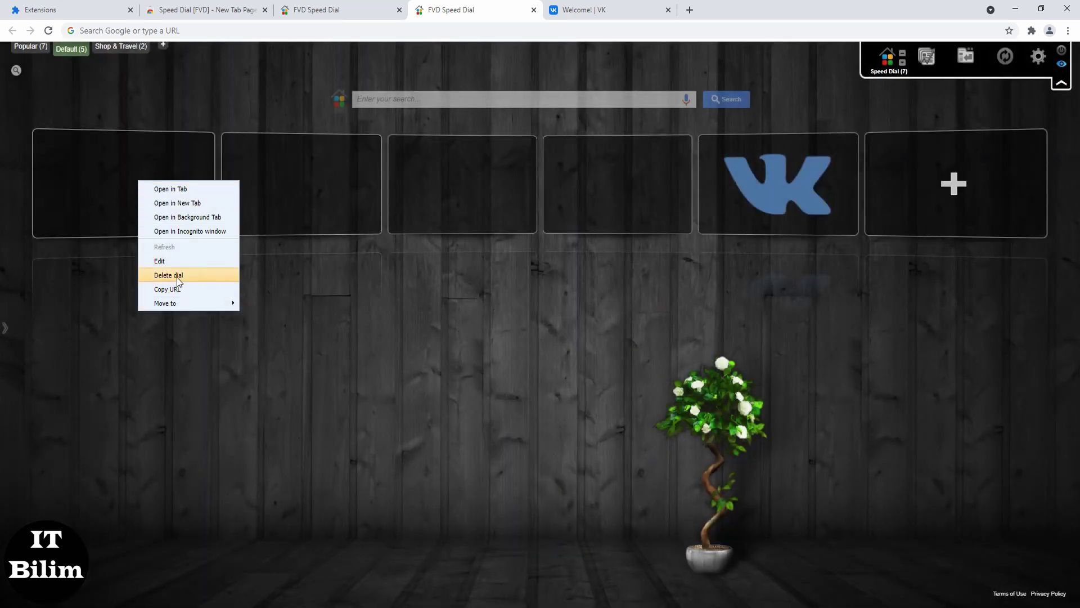
left_click(177, 276)
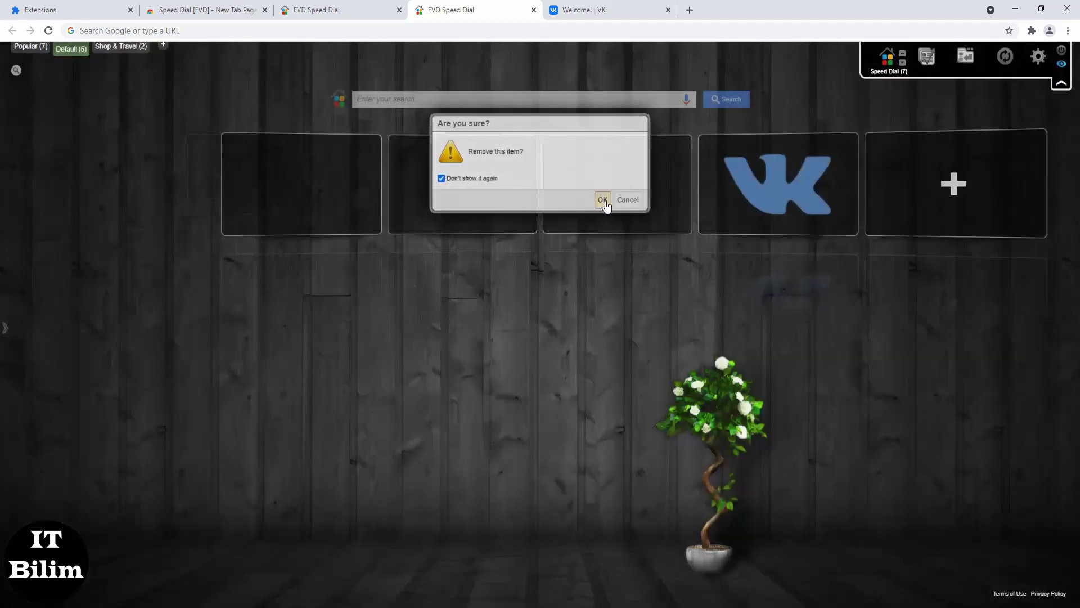
left_click(604, 200)
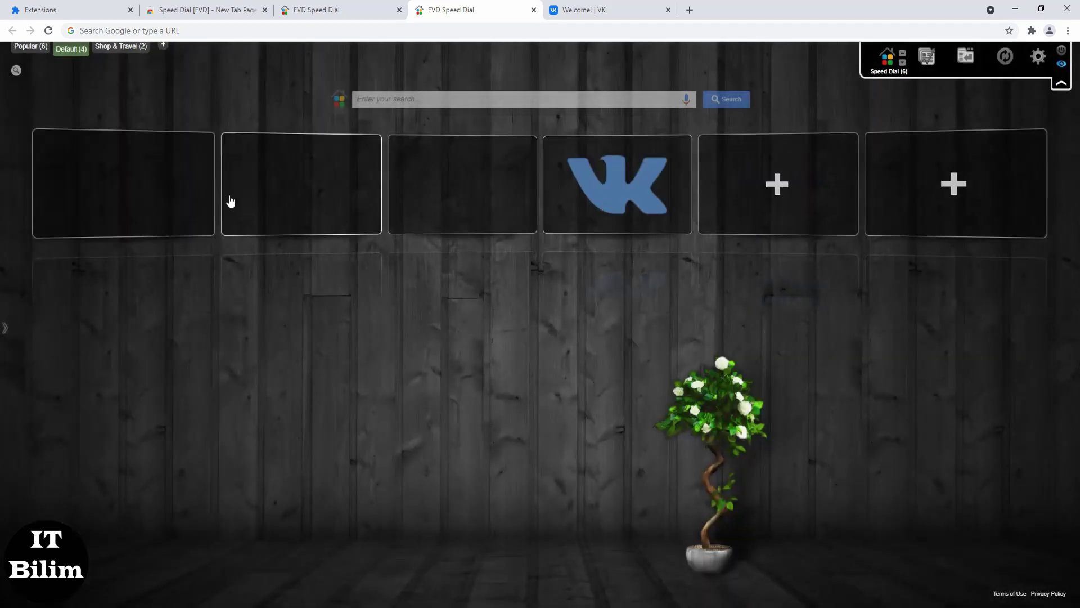
right_click(154, 184)
left_click(214, 279)
right_click(141, 199)
left_click(200, 292)
right_click(168, 212)
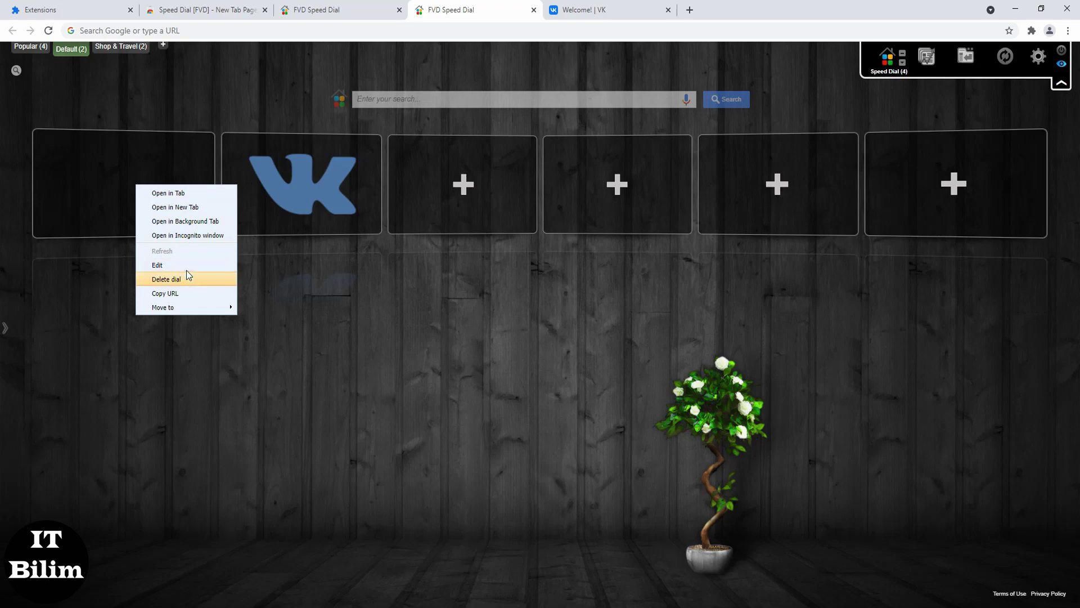
left_click(189, 277)
Step: Open YouTube's home page in the VK tab from the 'yo' address suggestion
left_click(589, 8)
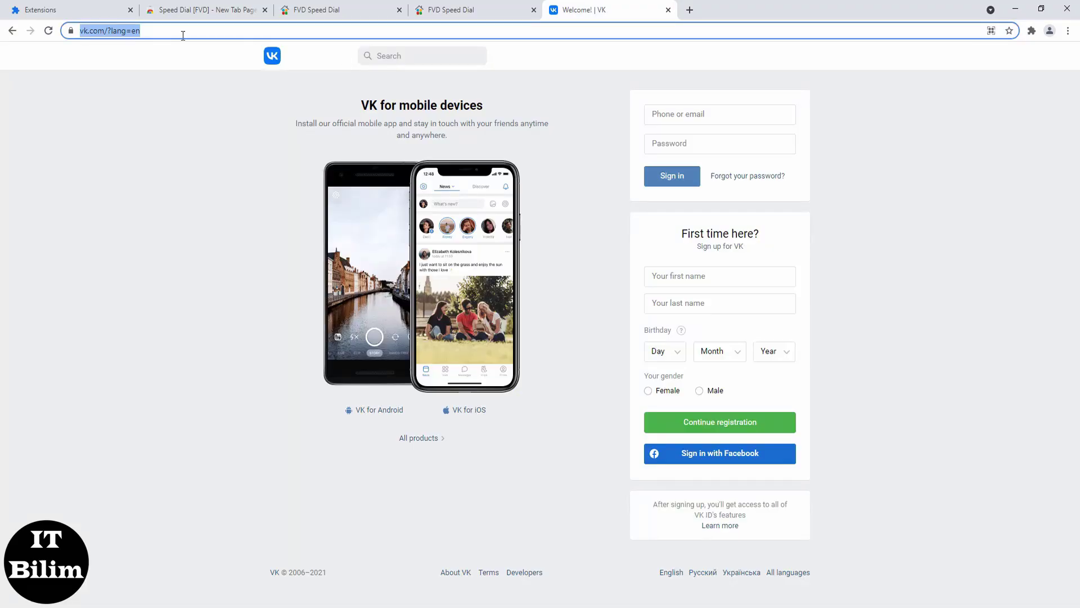
type("youtube.com")
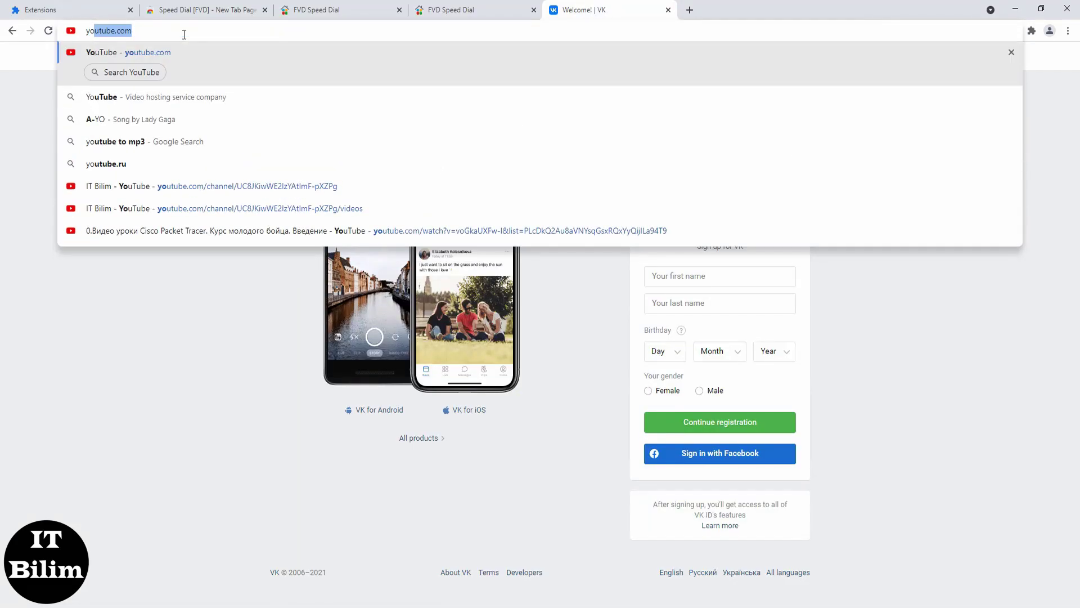
left_click(118, 53)
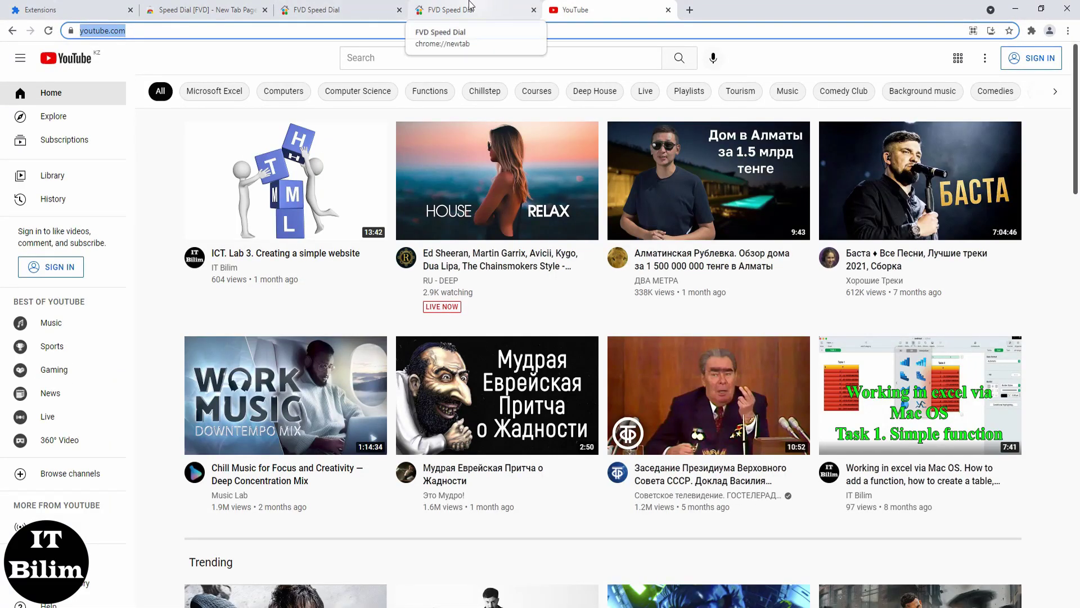
Step: Add a YouTube dial in the empty slot beside VK
left_click(473, 9)
left_click(302, 211)
left_click(585, 185)
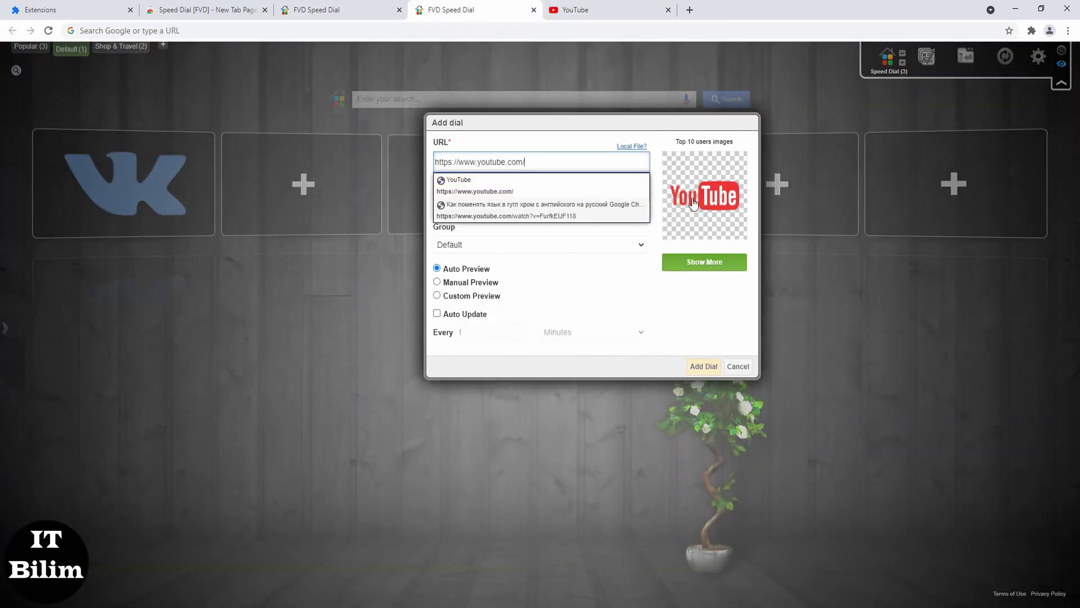
left_click(600, 545)
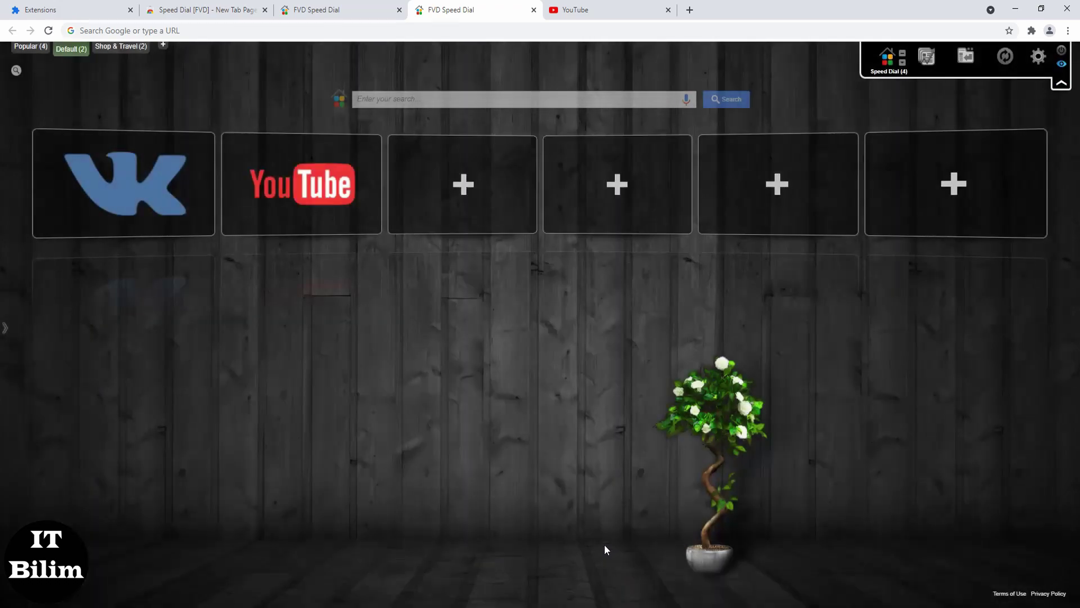
left_click(689, 11)
Step: Close the extra Speed Dial, YouTube and Extensions tabs, leaving one fresh tab
left_click(339, 183)
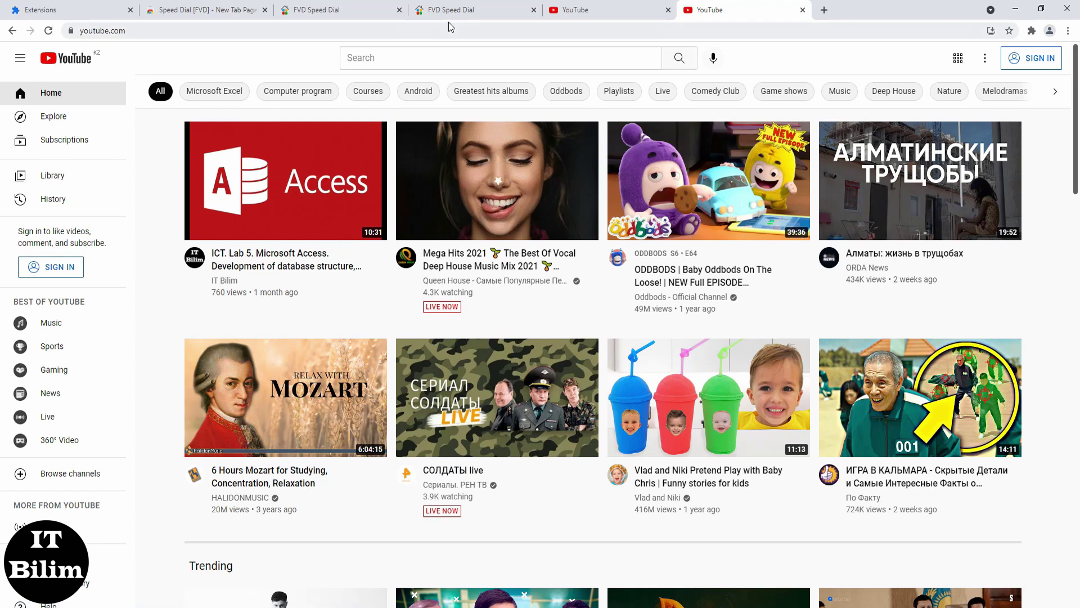
left_click(400, 10)
left_click(265, 10)
left_click(265, 10)
left_click(265, 9)
left_click(265, 9)
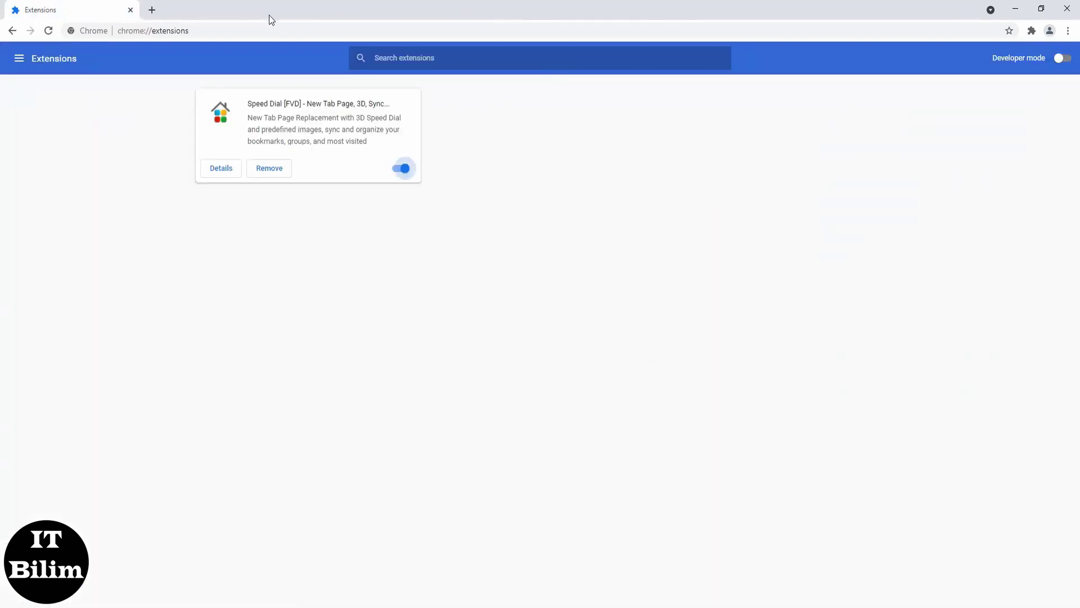
left_click(152, 9)
left_click(130, 9)
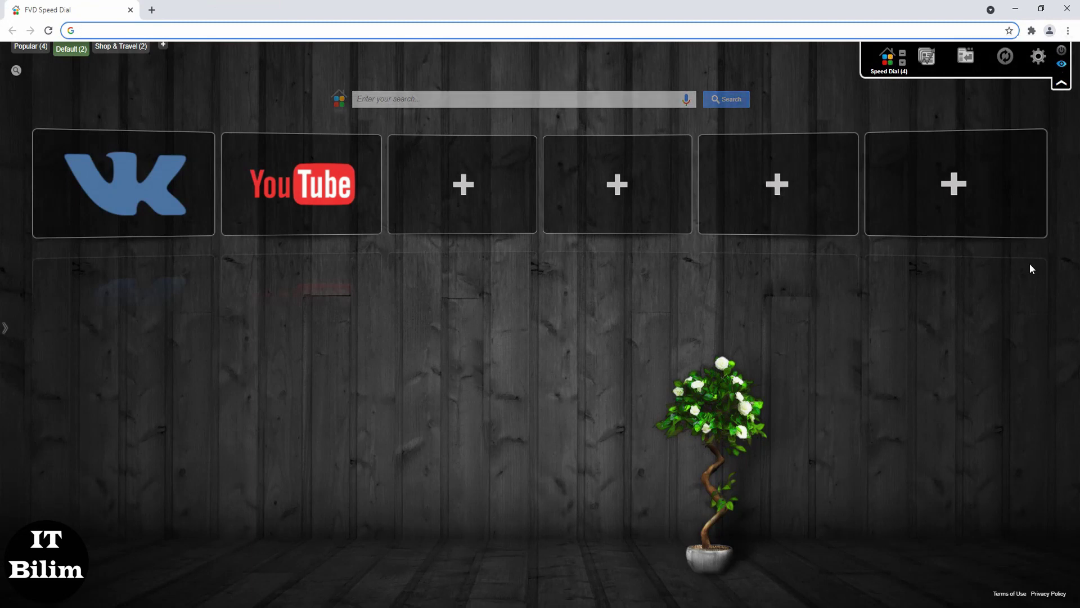
Step: Reopen the Extensions page via More tools, showing Speed Dial [FVD] and the side panel
left_click(1068, 30)
mouse_move(977, 198)
left_click(828, 261)
left_click(17, 59)
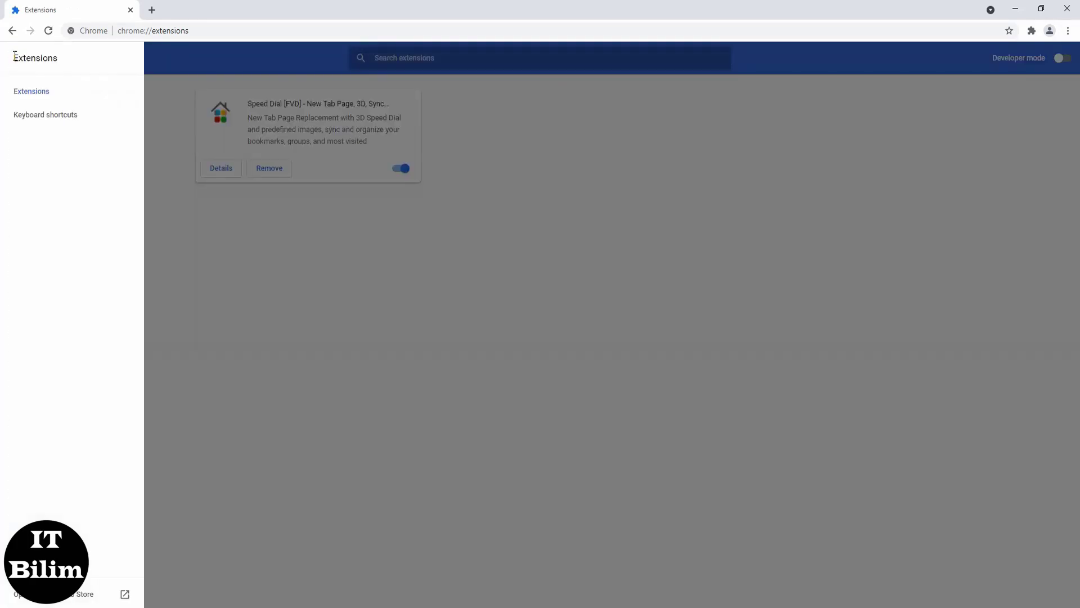
Step: Search the Web Store for 'ghostery' and add Ghostery – Privacy Ad Blocker to Chrome
left_click(40, 599)
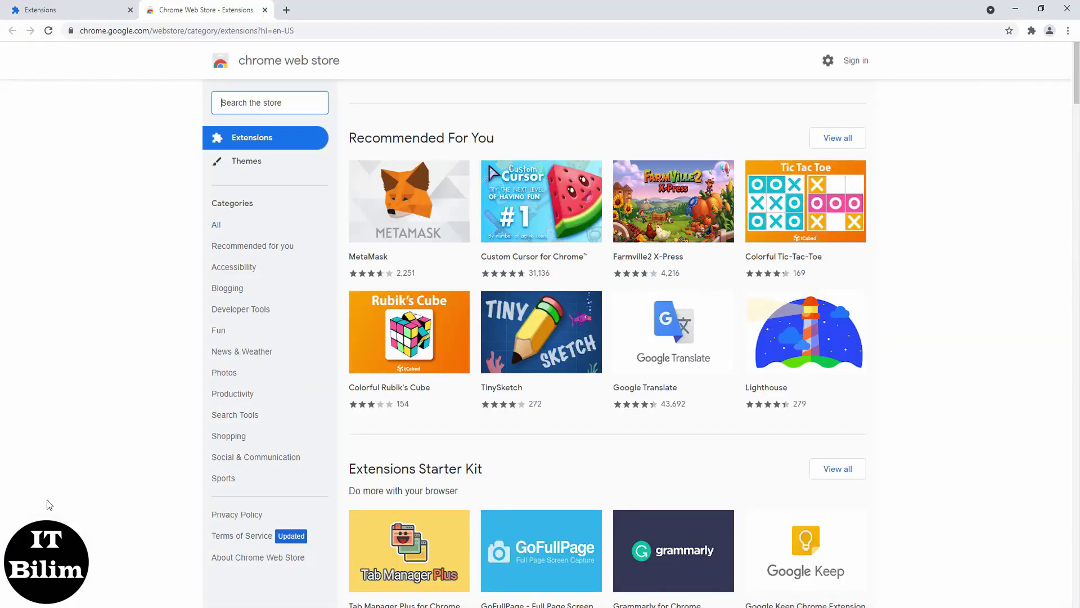
type("gh")
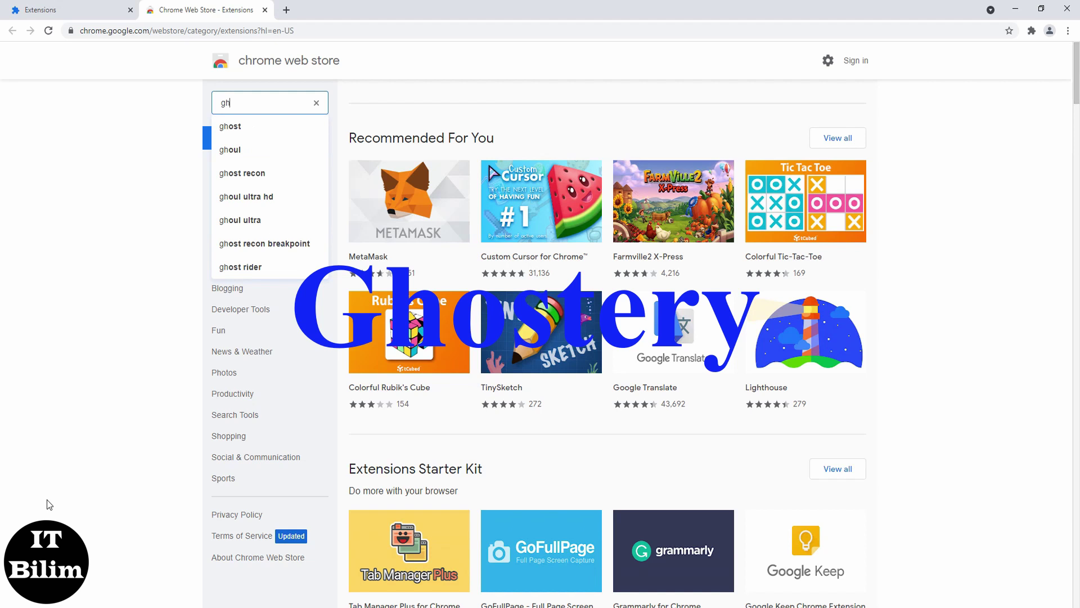
type("os")
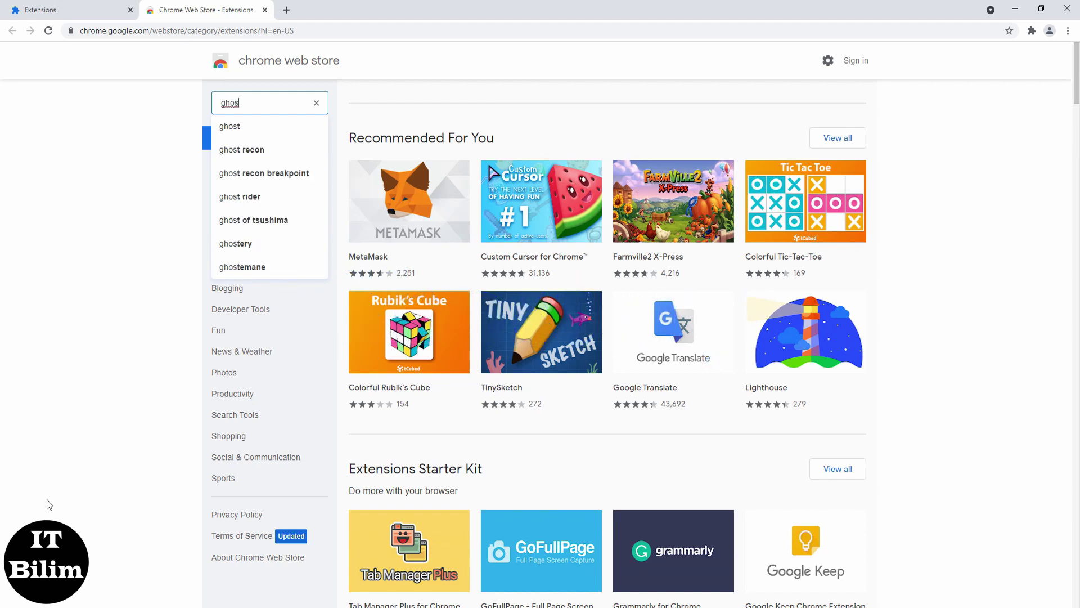
type("t")
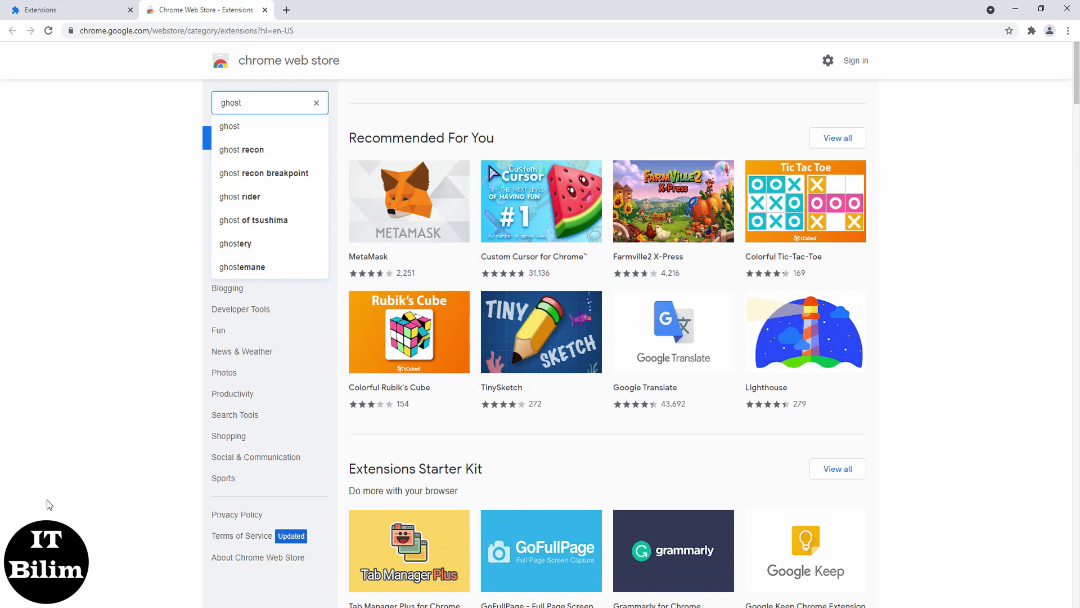
type("er")
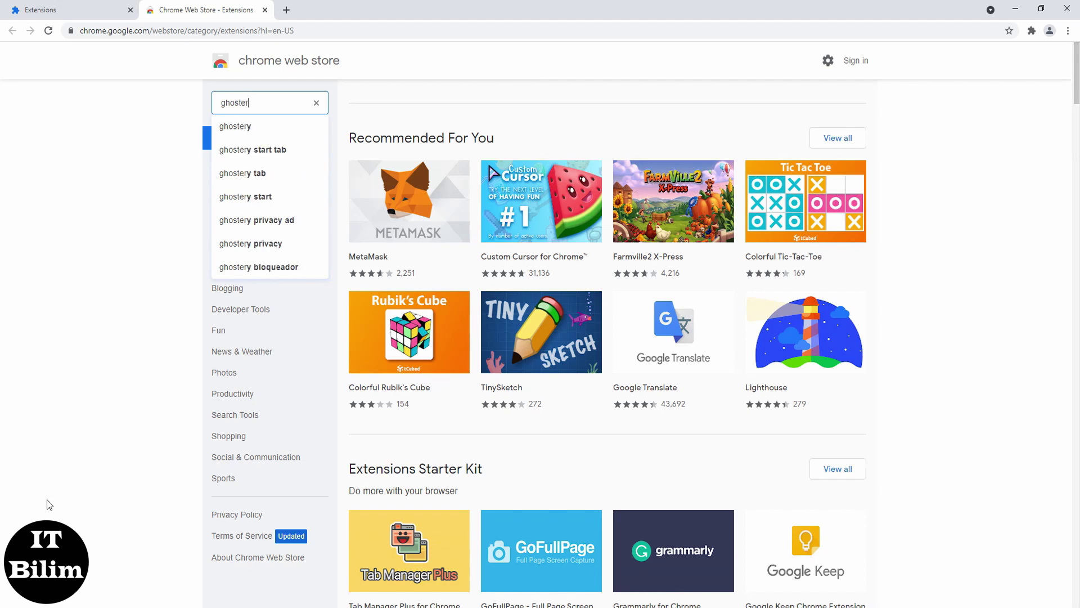
type("y")
left_click(248, 130)
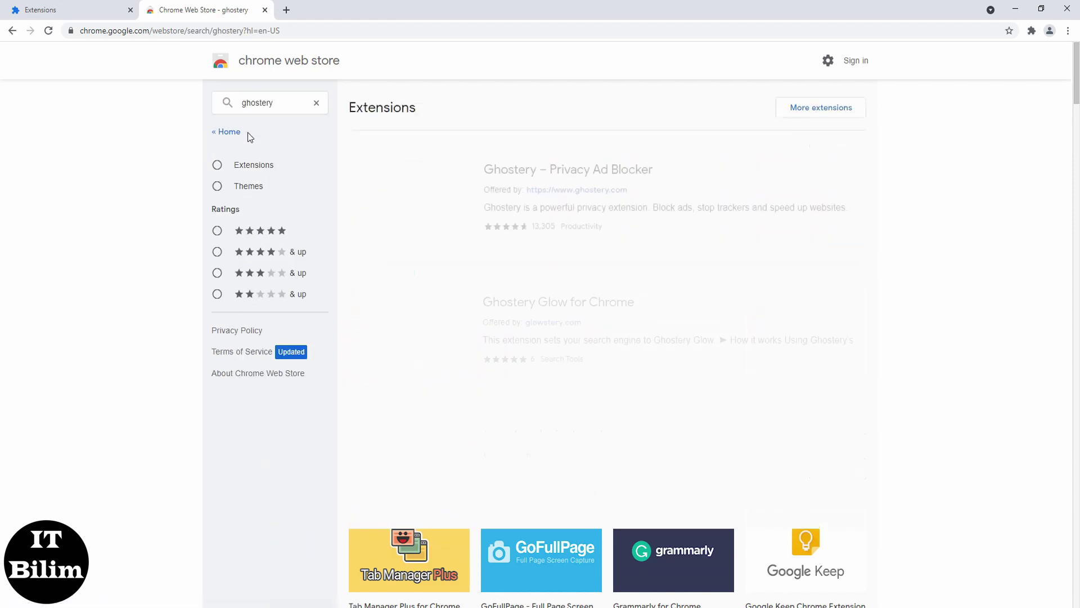
left_click(505, 174)
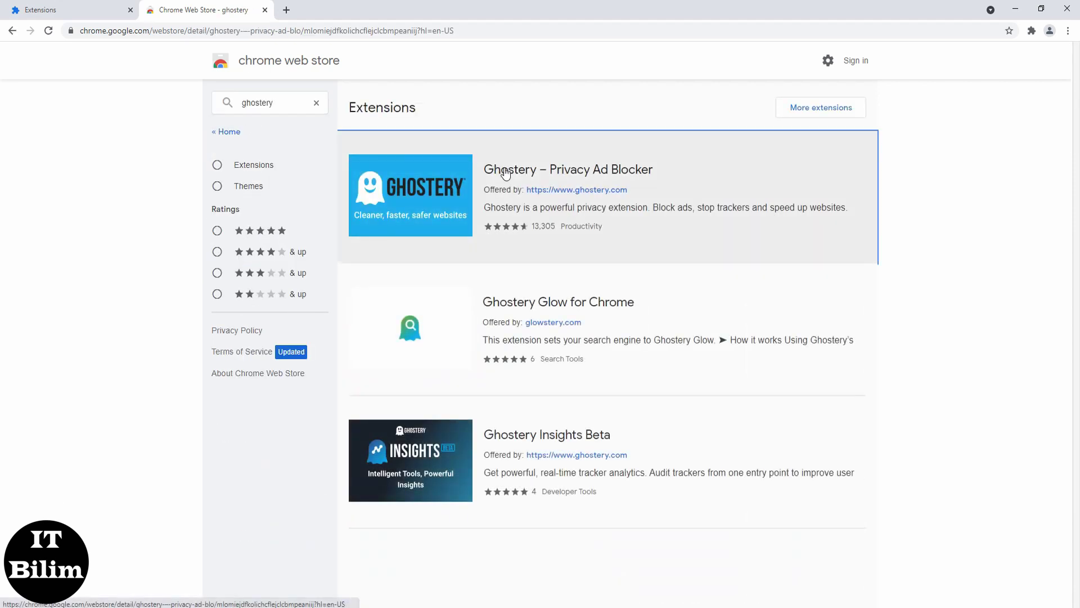
left_click(766, 147)
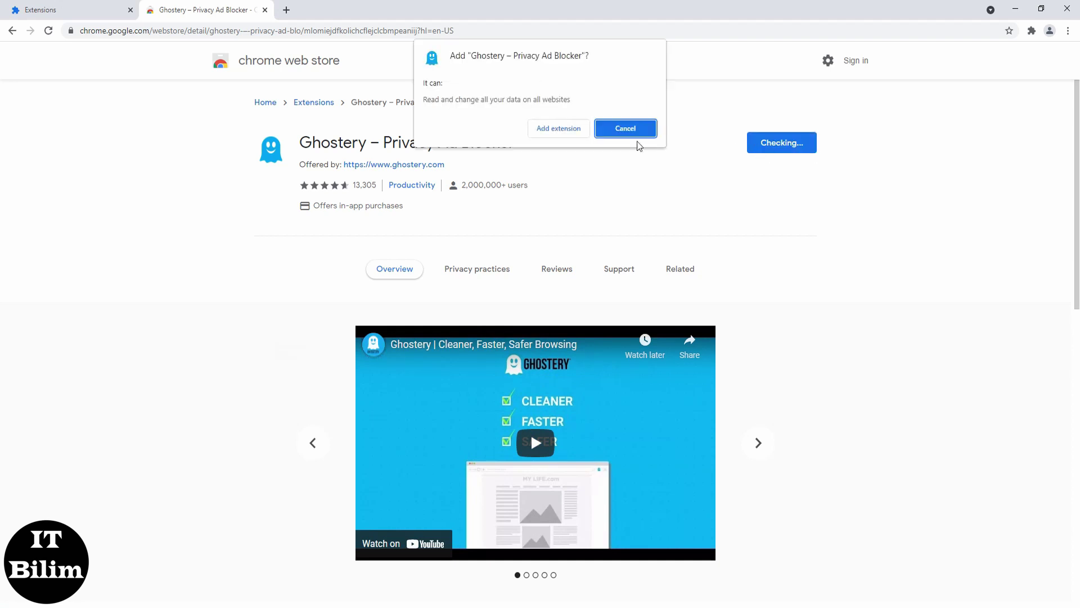
left_click(571, 131)
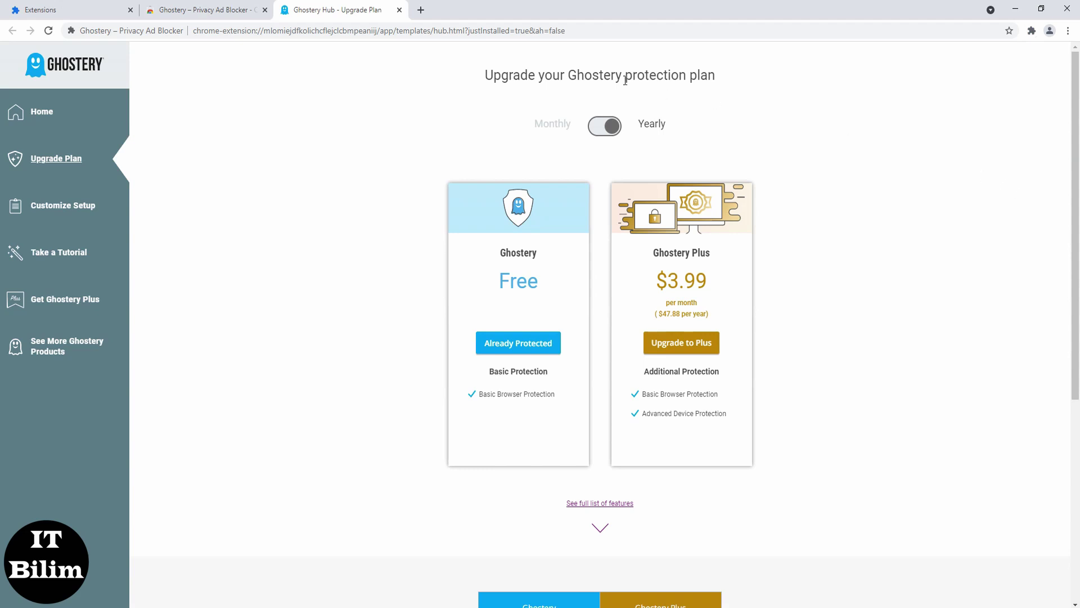
Step: Open the Ghostery Hub home, start the tutorial video, then close the Hub tab
left_click(518, 347)
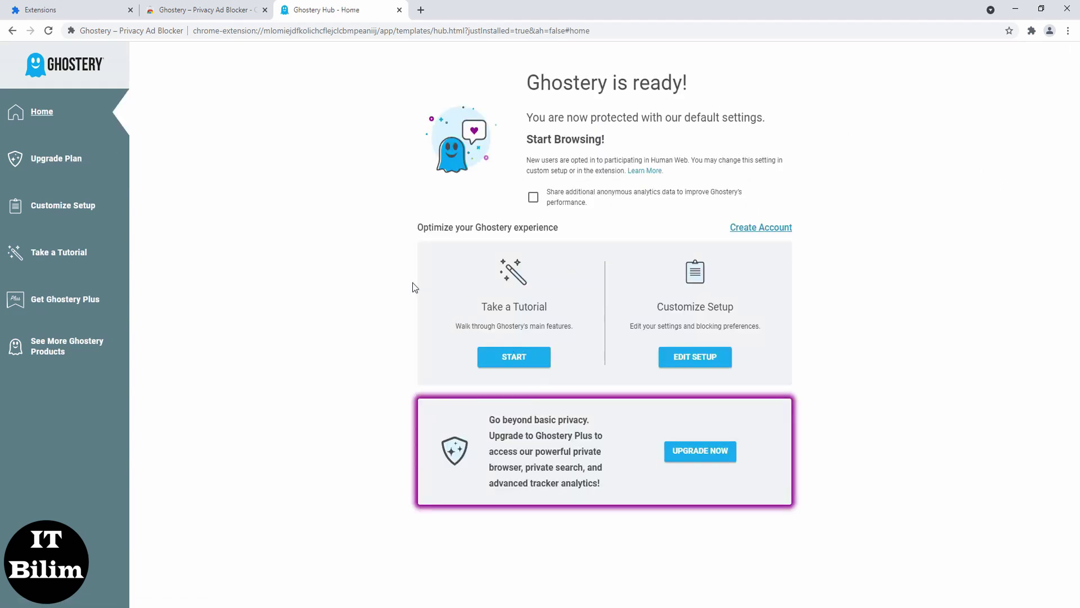
left_click(522, 357)
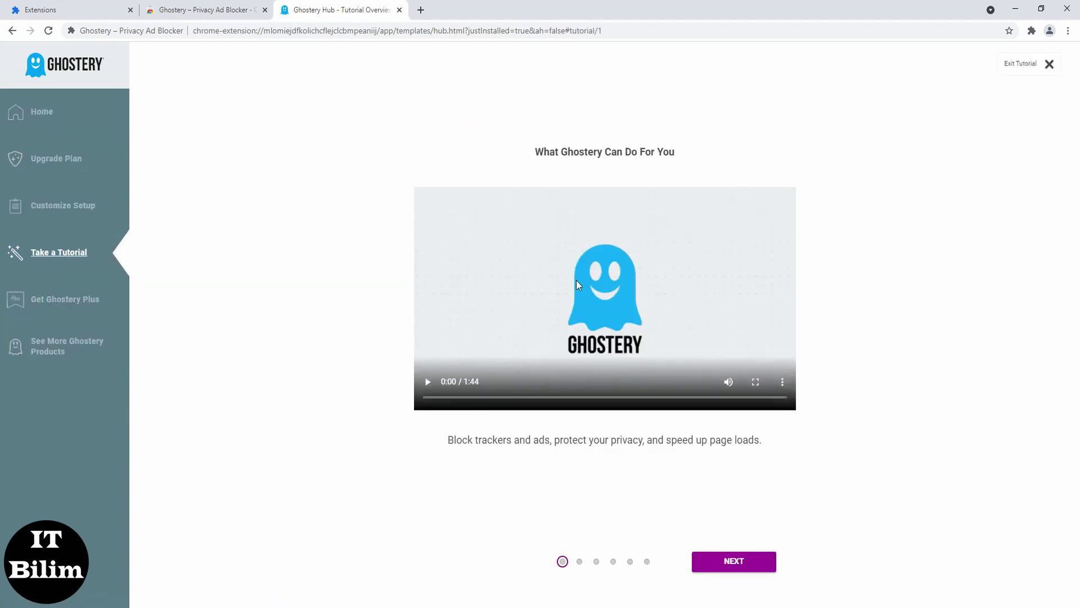
left_click(576, 279)
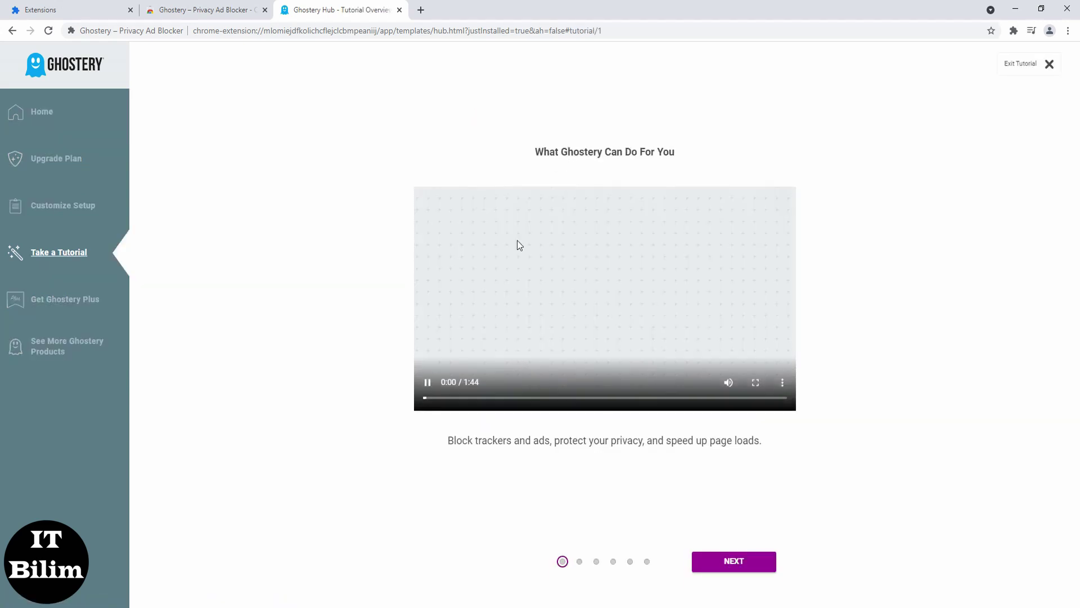
left_click(400, 10)
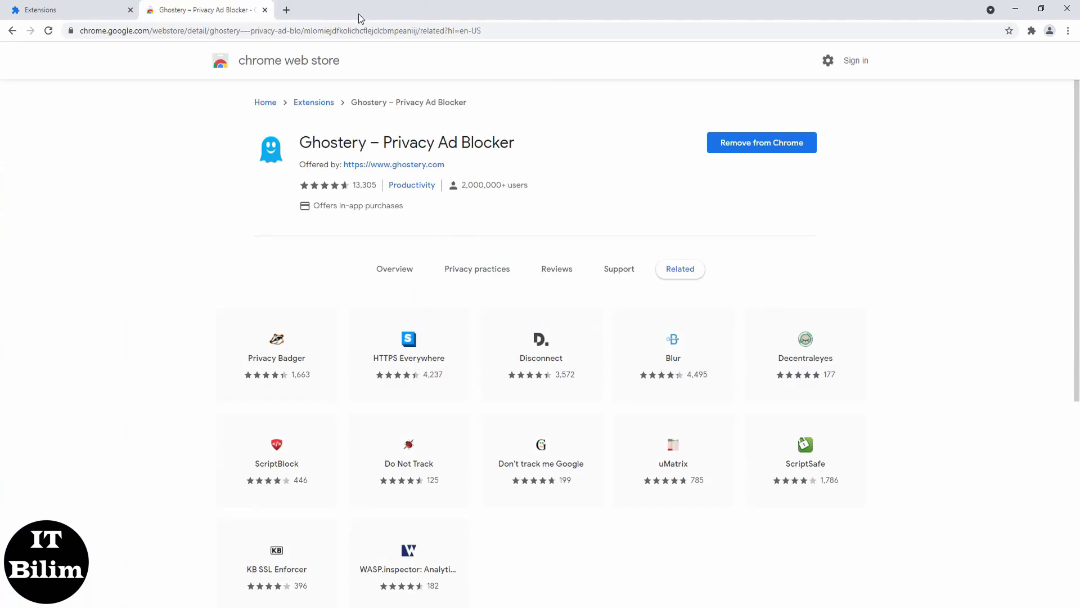
Step: Reload the Extensions tab to list Ghostery beside Speed Dial [FVD], then open the Web Store
left_click(99, 5)
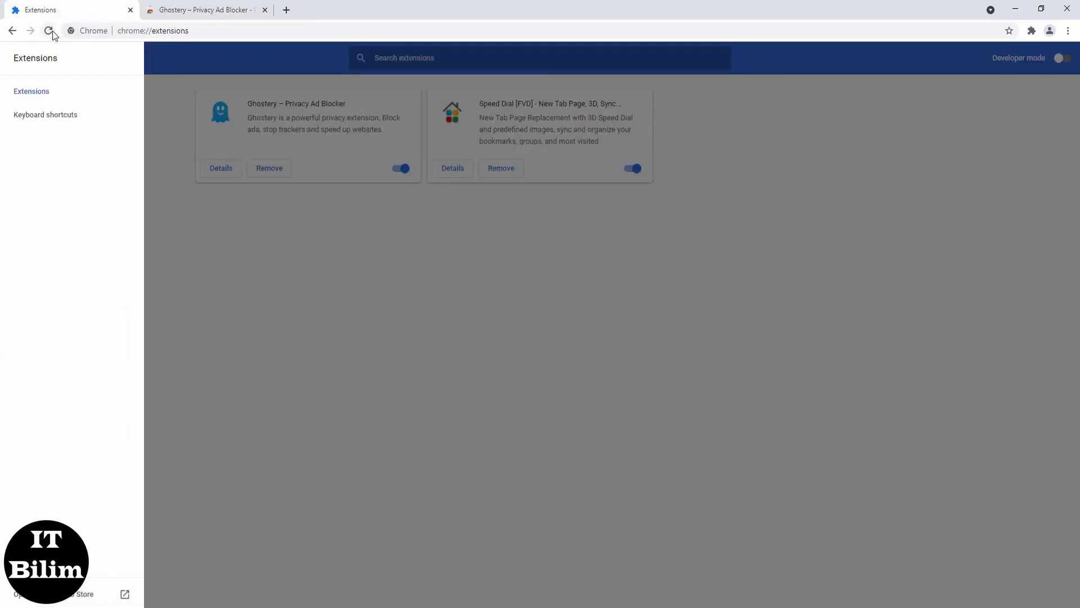
left_click(241, 241)
left_click(48, 30)
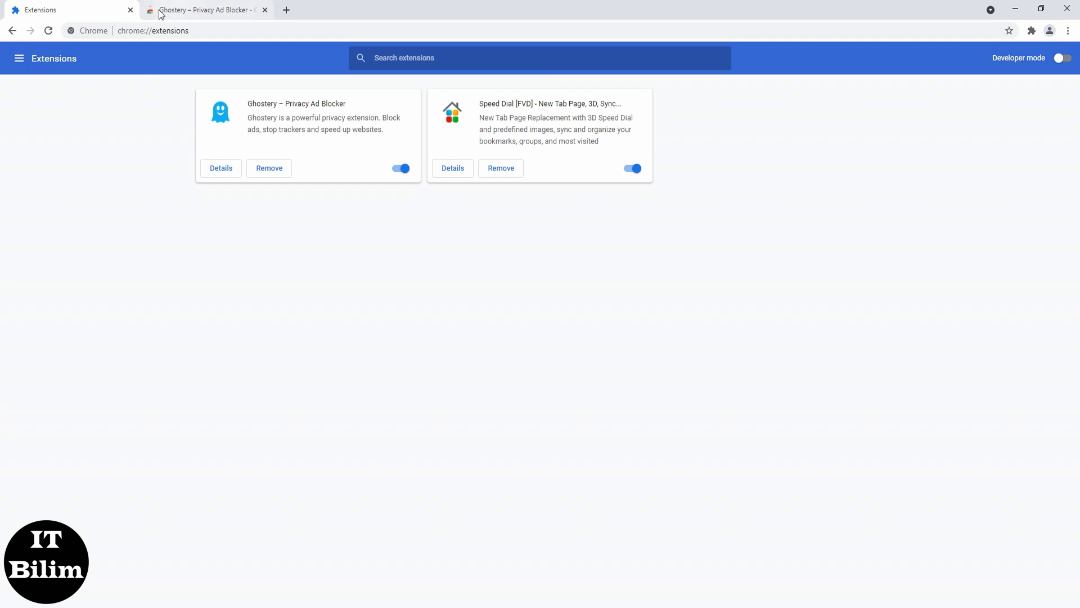
left_click(20, 64)
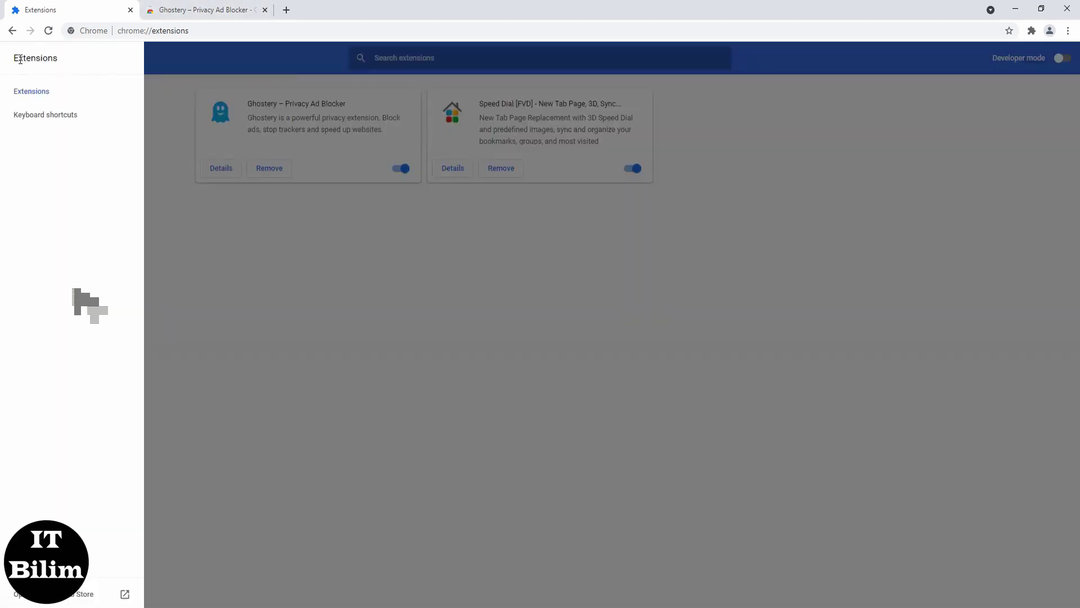
left_click(61, 597)
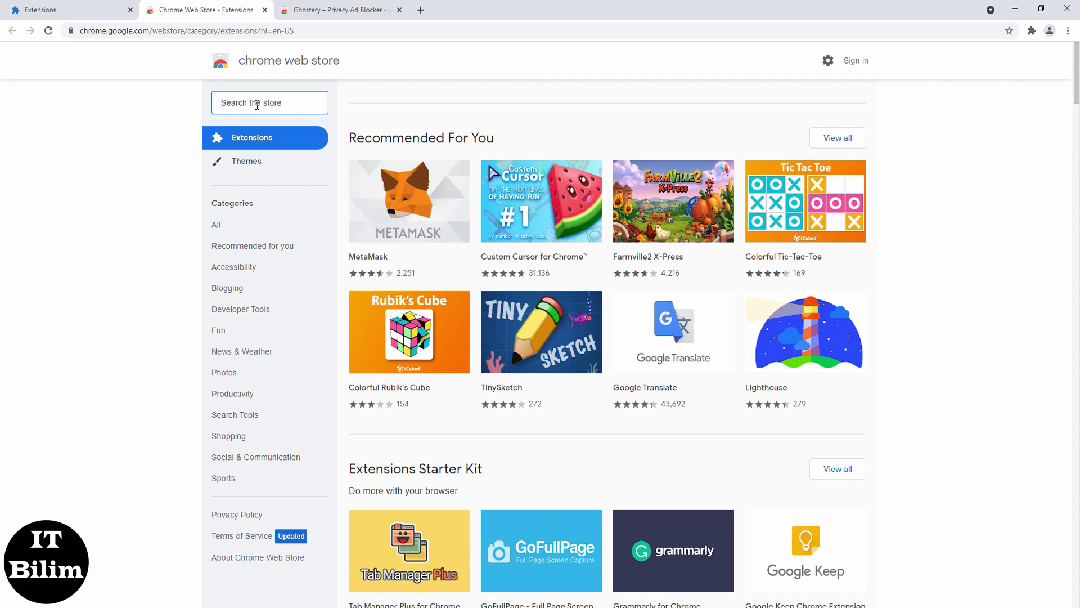
Step: Search the store for antivirus, add Antivirus Totall Protection, and return to the extensions list
type("ant")
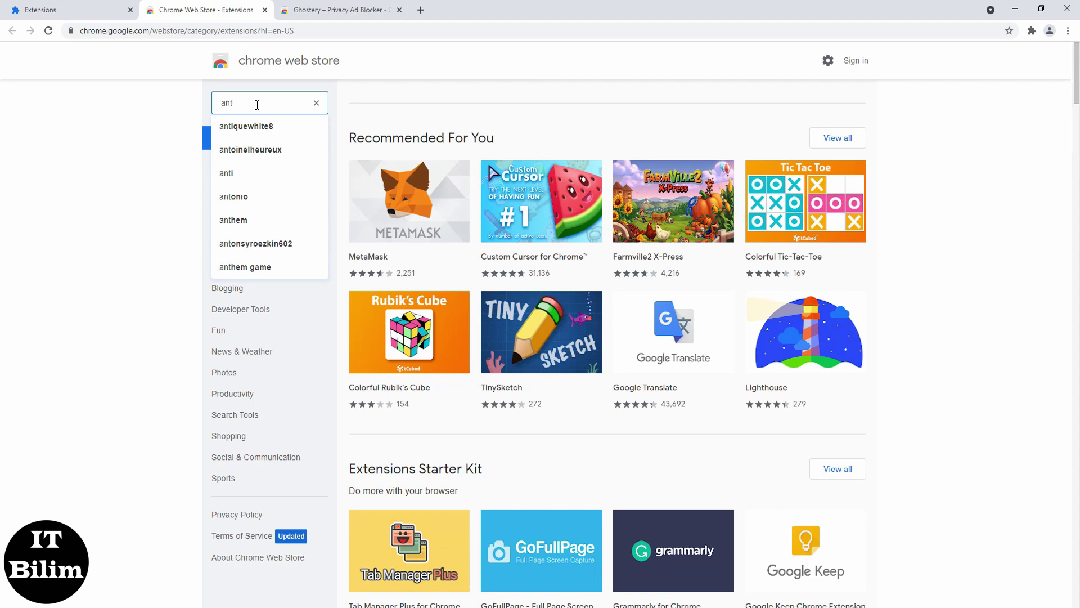
type("vi")
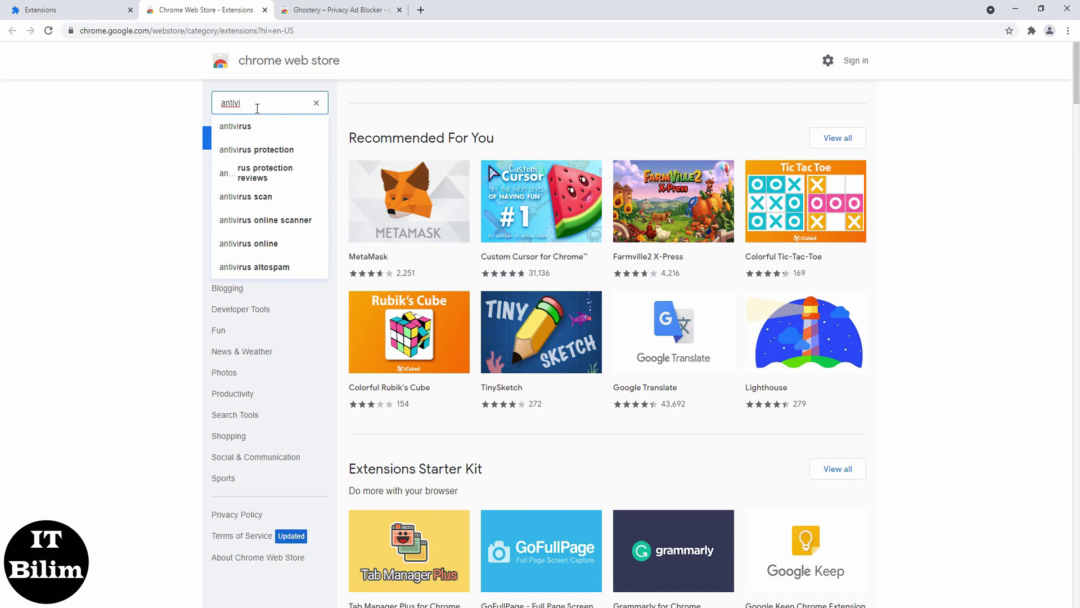
left_click(262, 147)
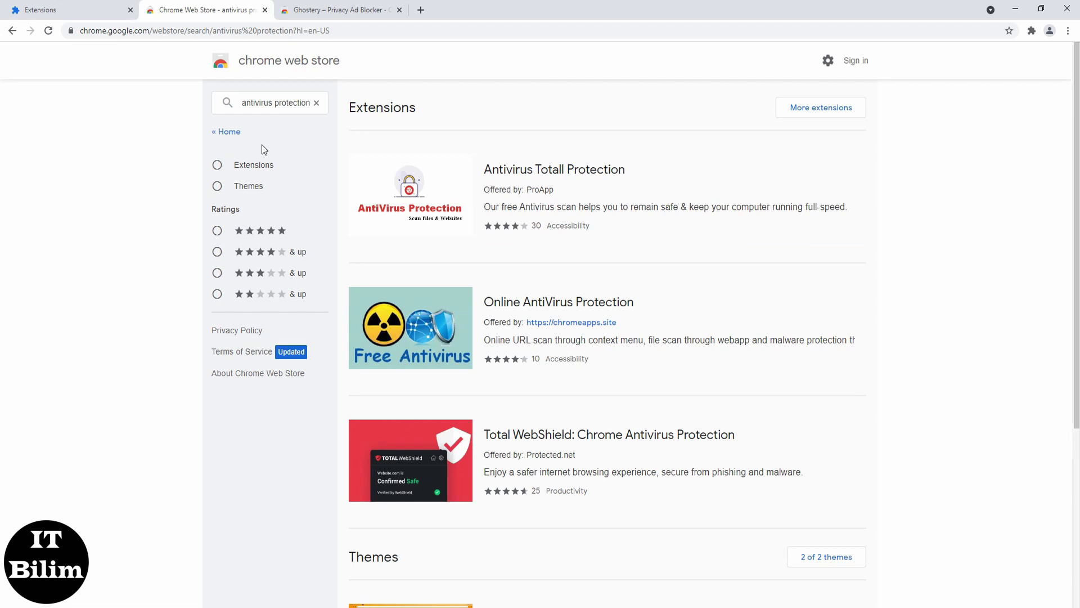
left_click(509, 174)
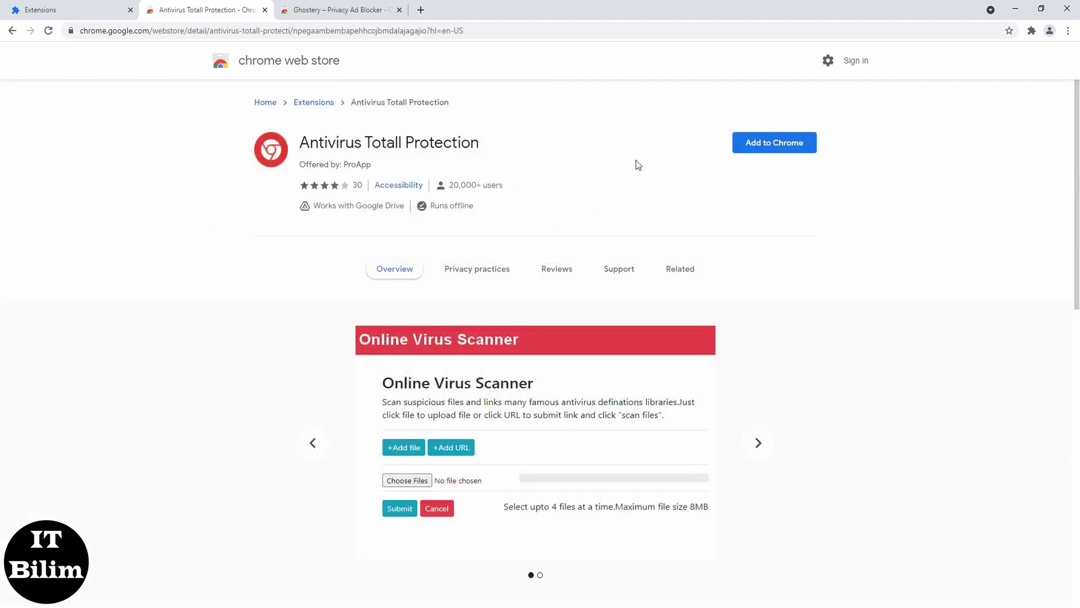
left_click(765, 157)
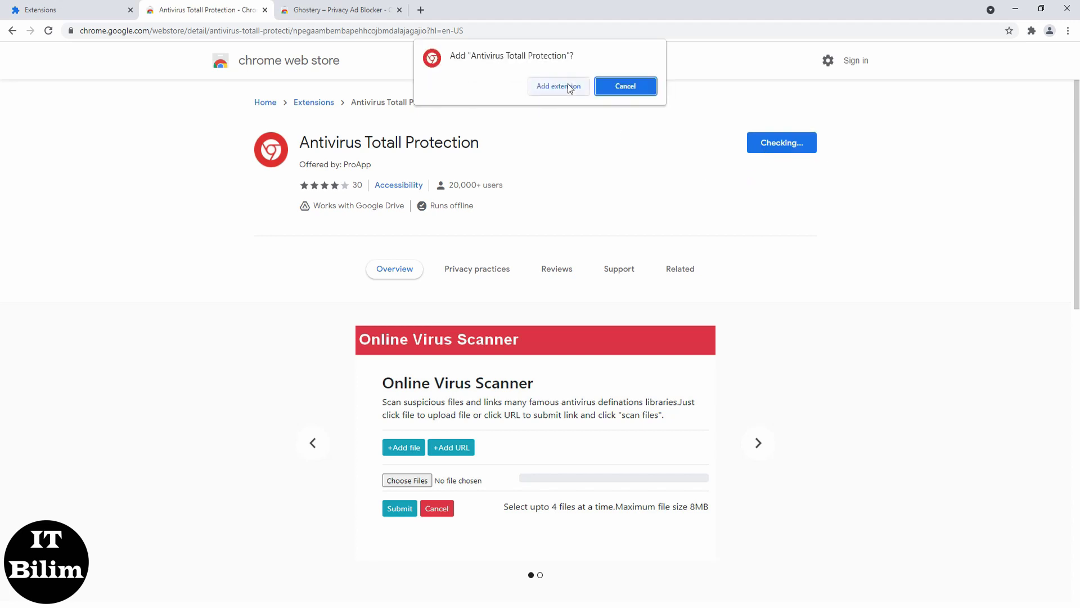
left_click(567, 84)
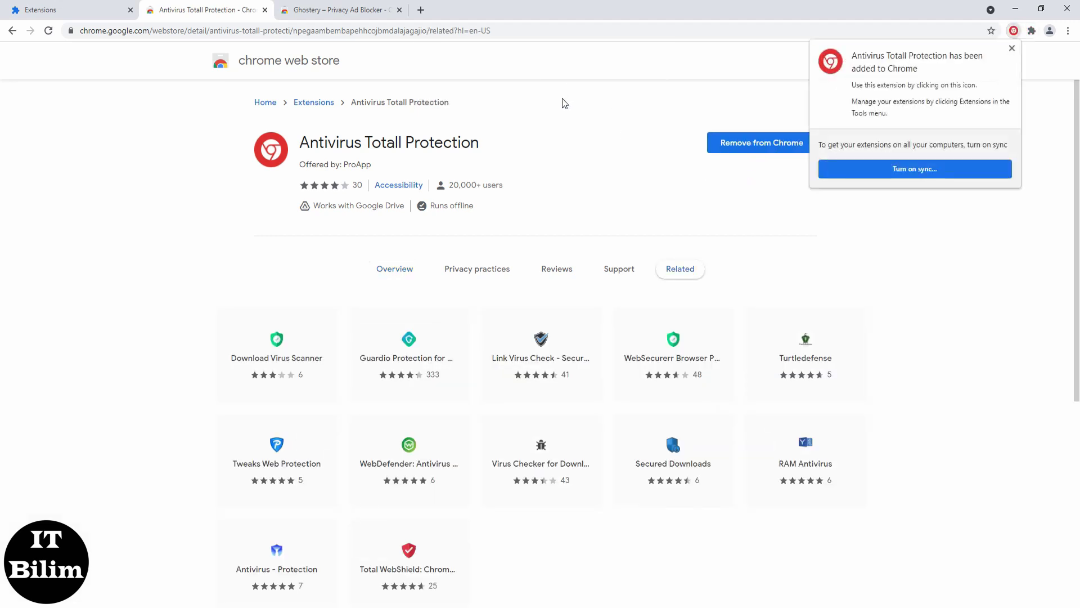
left_click(921, 171)
left_click(40, 10)
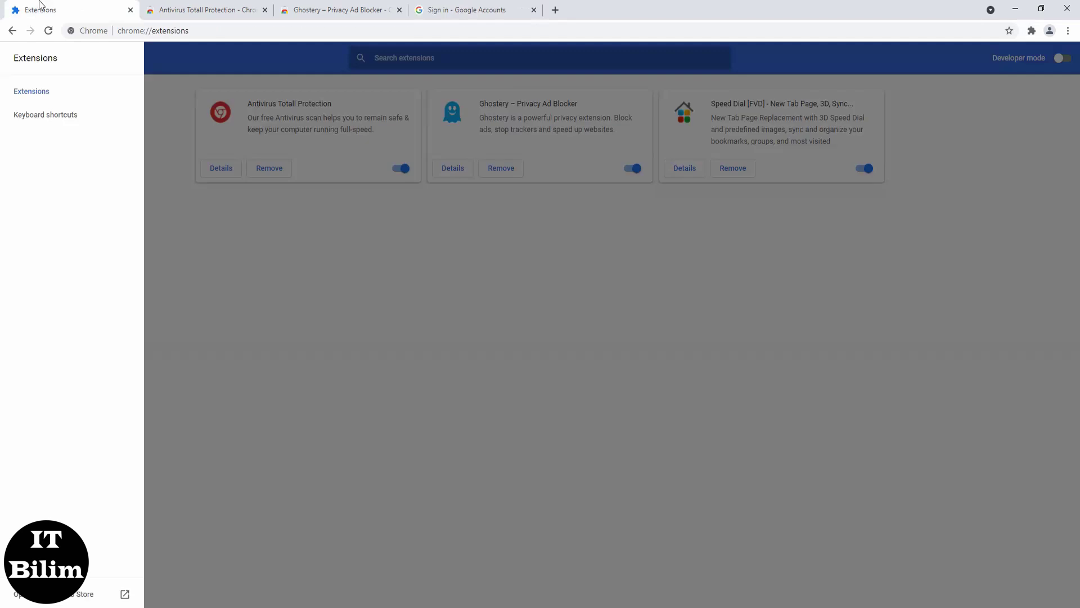
Step: Reload chrome://extensions and open the Chrome Web Store in a new tab
left_click(48, 31)
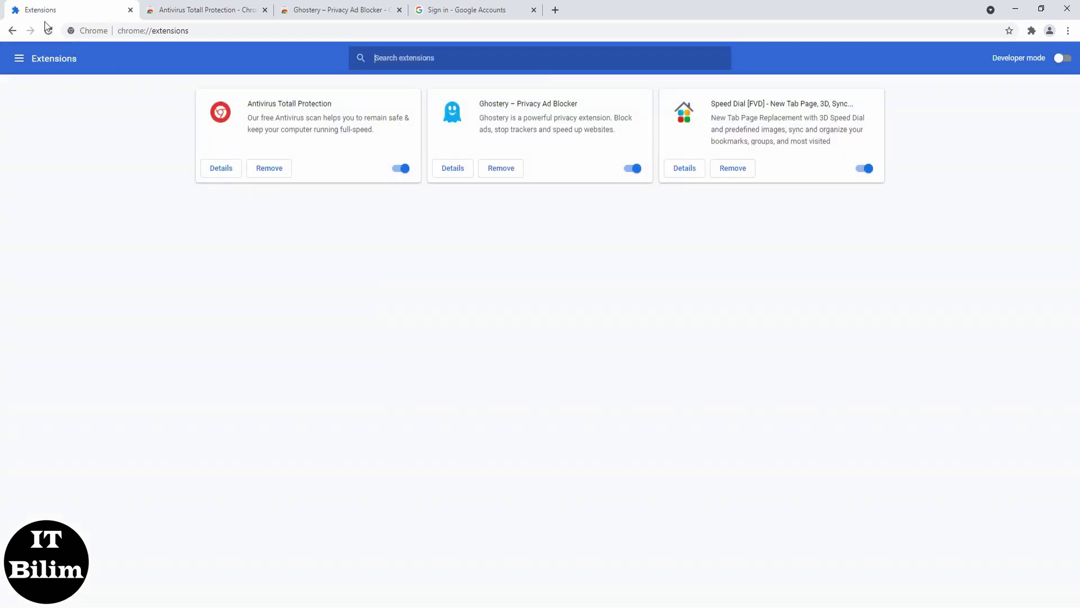
left_click(19, 60)
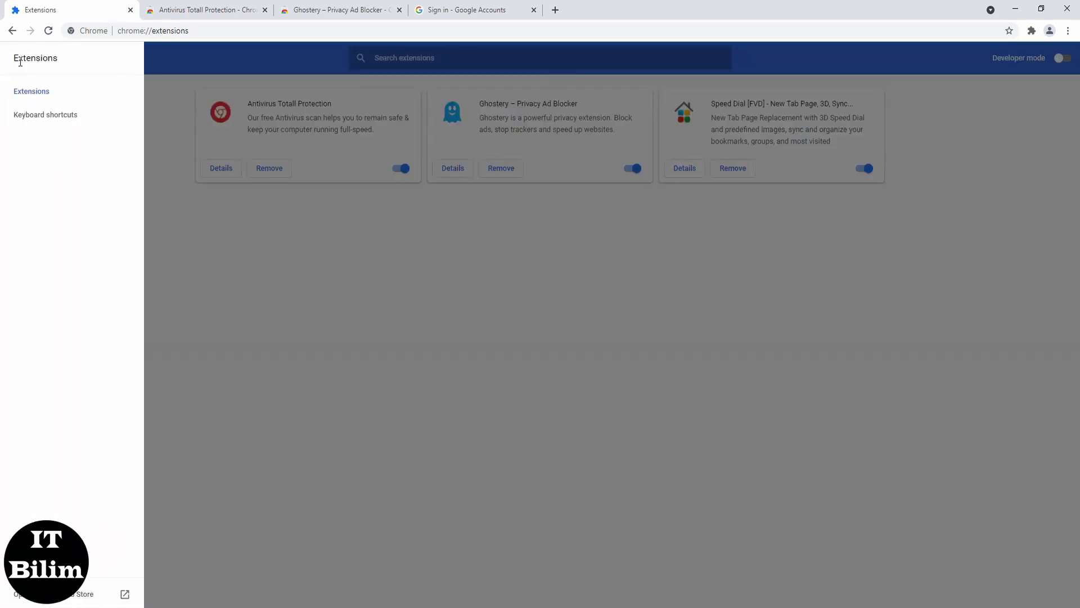
left_click(63, 596)
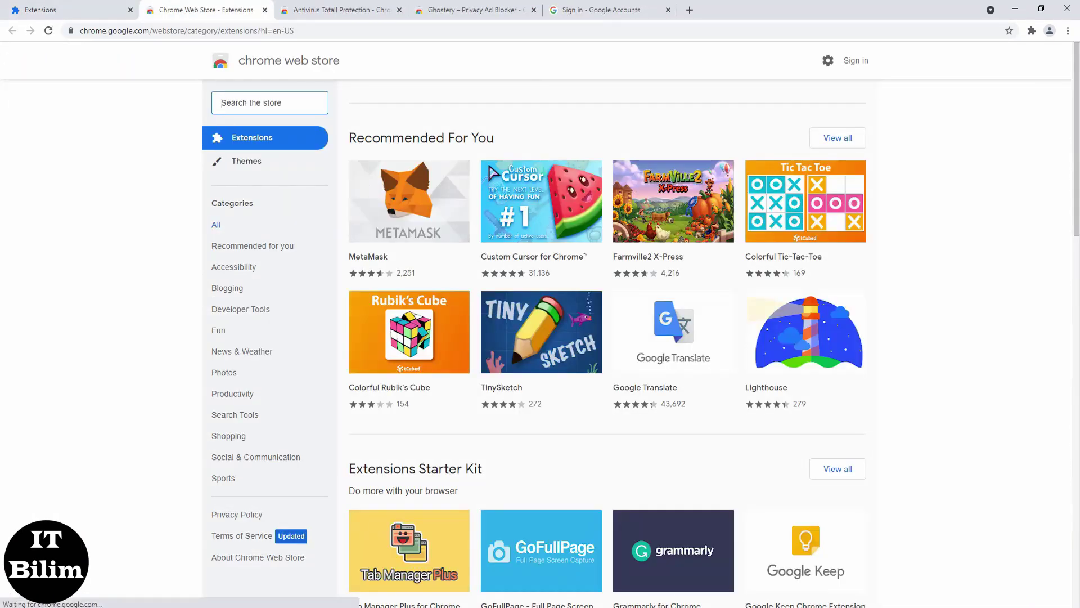
Step: Search the store for 'adblocker for youtube' and add Adblock for Youtube to Chrome
left_click(254, 104)
type("a")
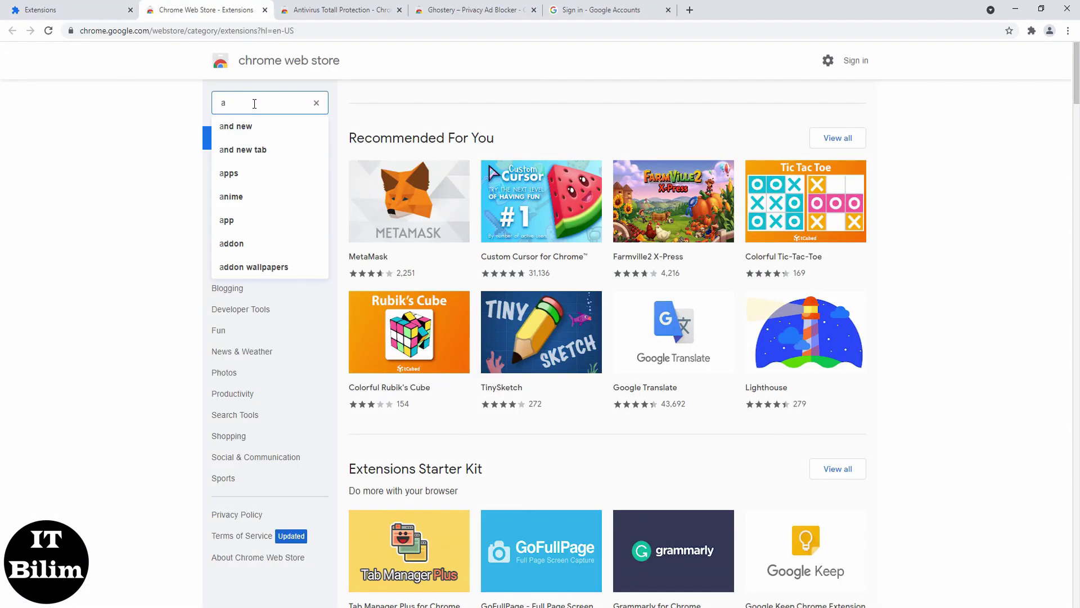
type("db")
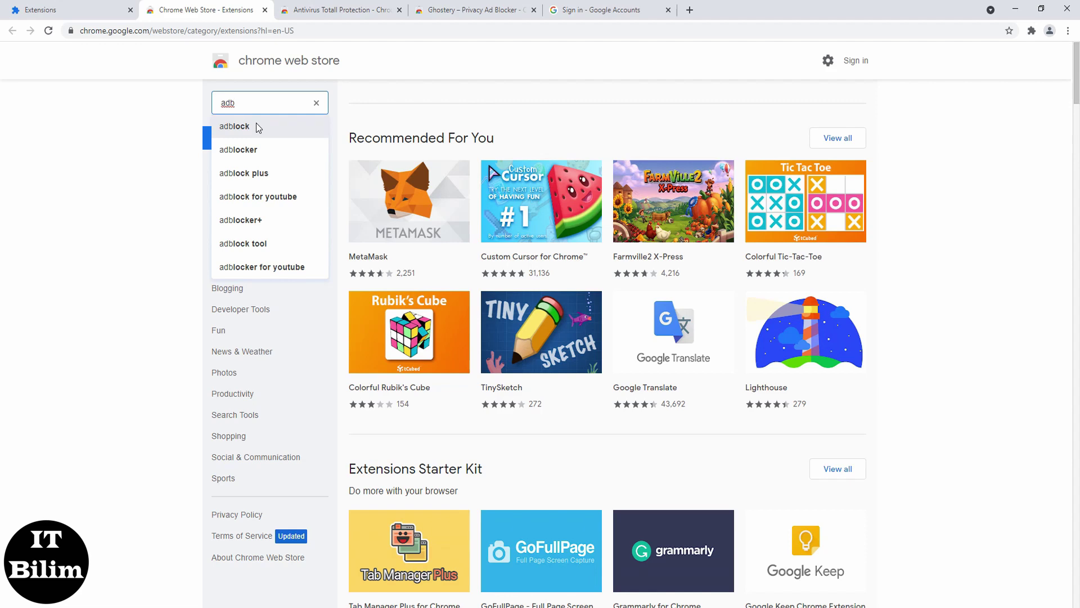
left_click(261, 267)
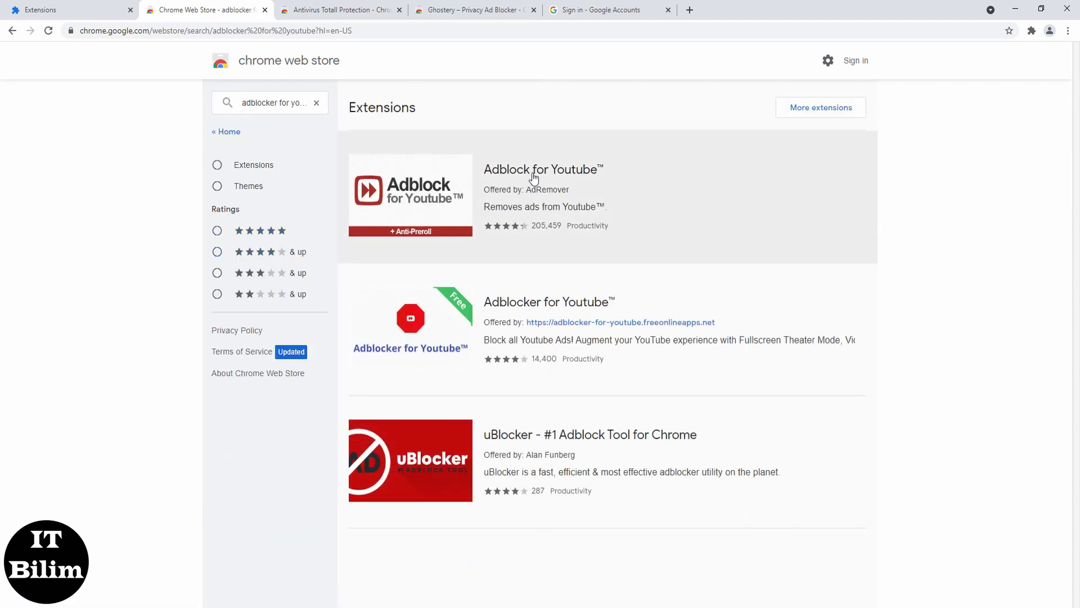
left_click(533, 176)
left_click(766, 146)
left_click(560, 130)
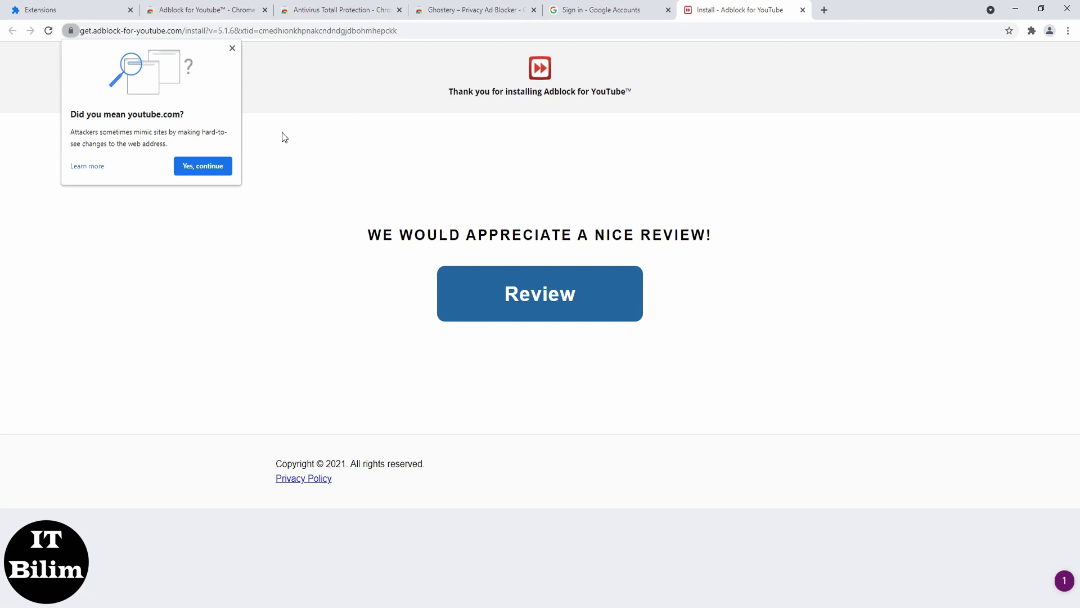
Step: Continue to youtube.com, confirm Adblock for Youtube is enabled, then open a new Web Store tab
left_click(219, 166)
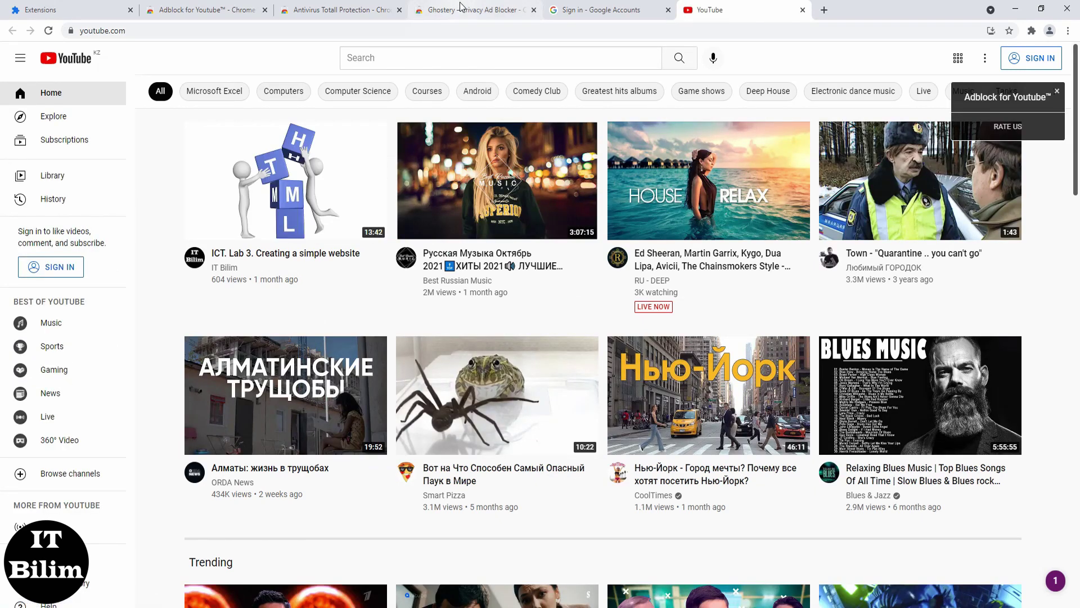
left_click(28, 6)
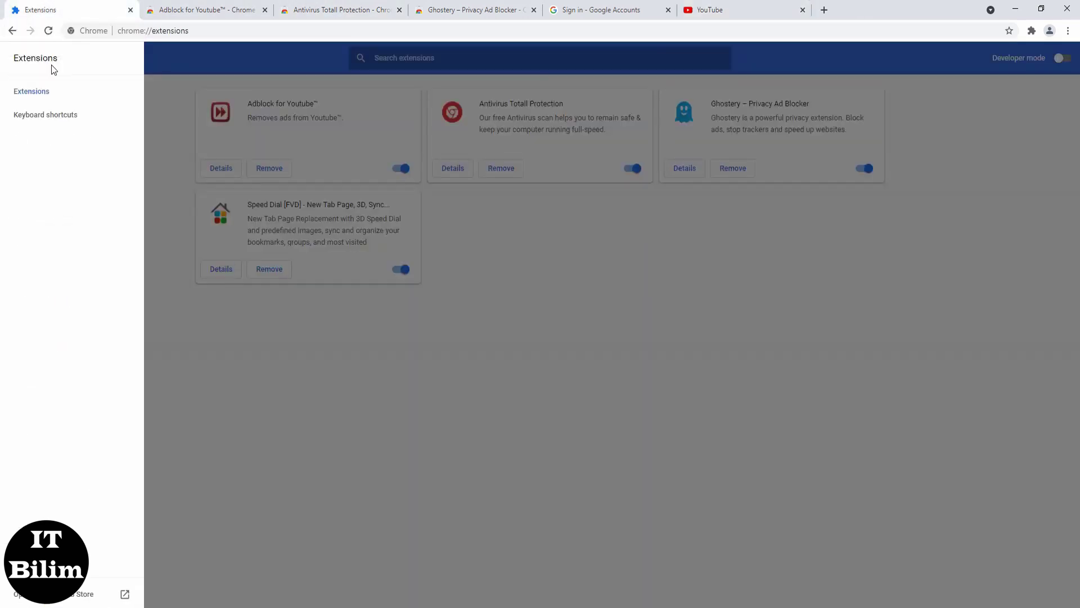
left_click(59, 601)
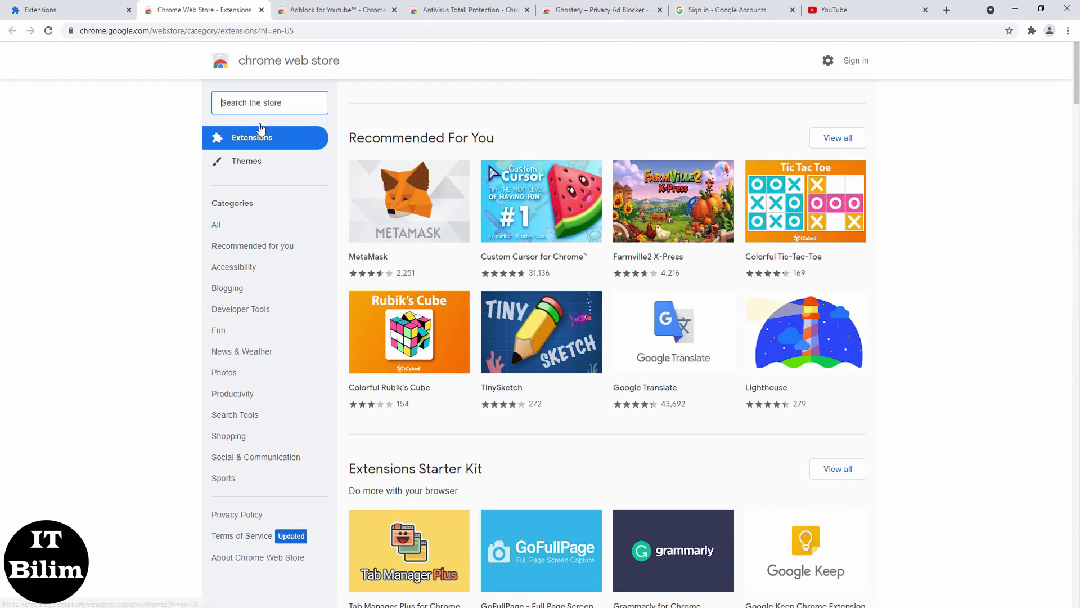
Step: Search the Chrome Web Store for 'adblock for google chrome'
left_click(258, 103)
type("ad")
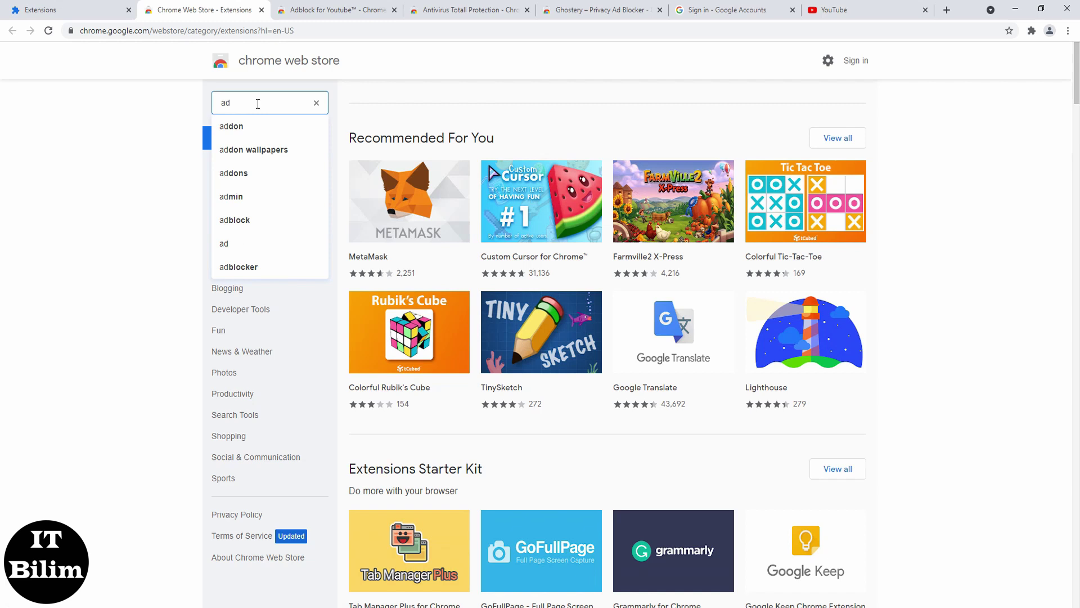
type("bl")
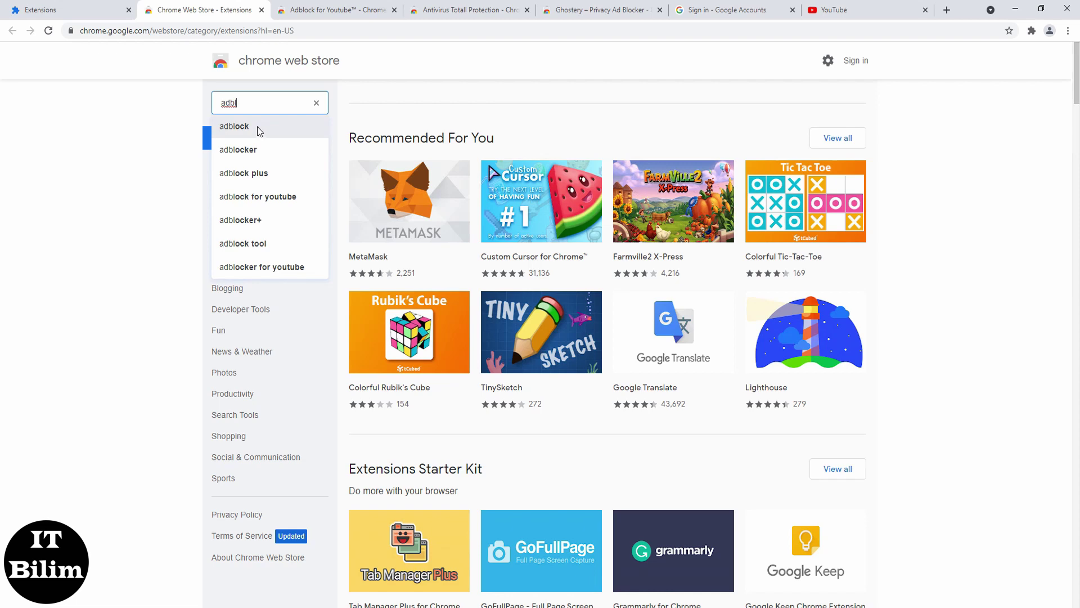
left_click(259, 127)
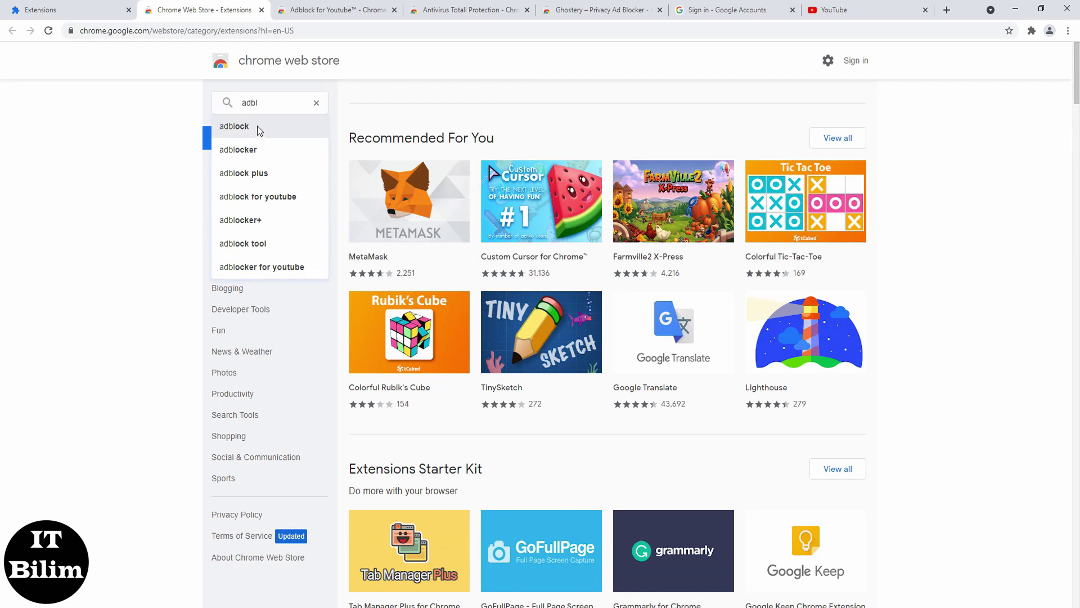
left_click(274, 103)
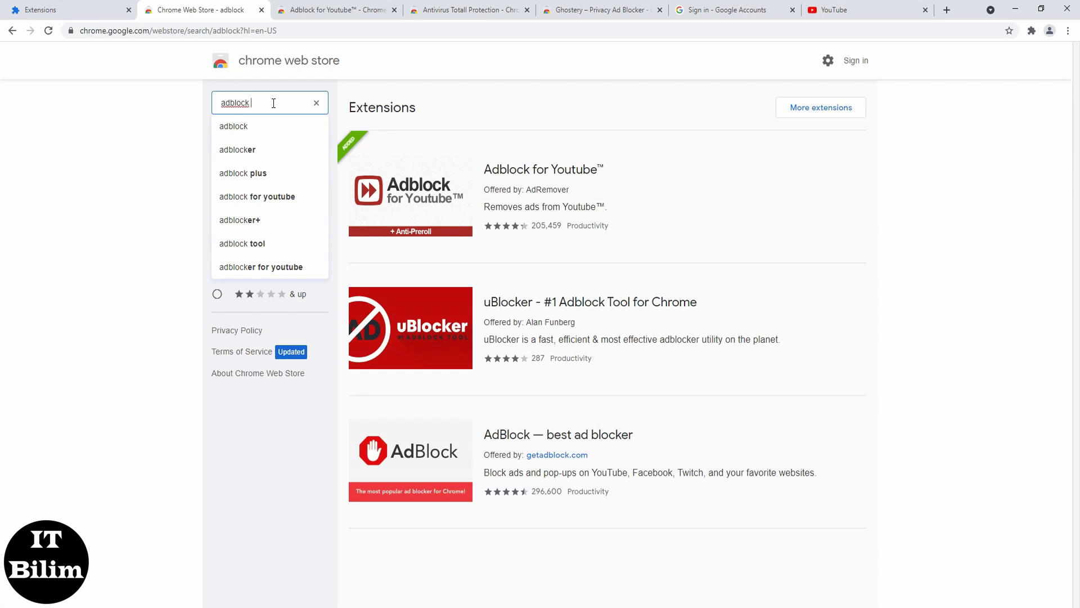
type("for ")
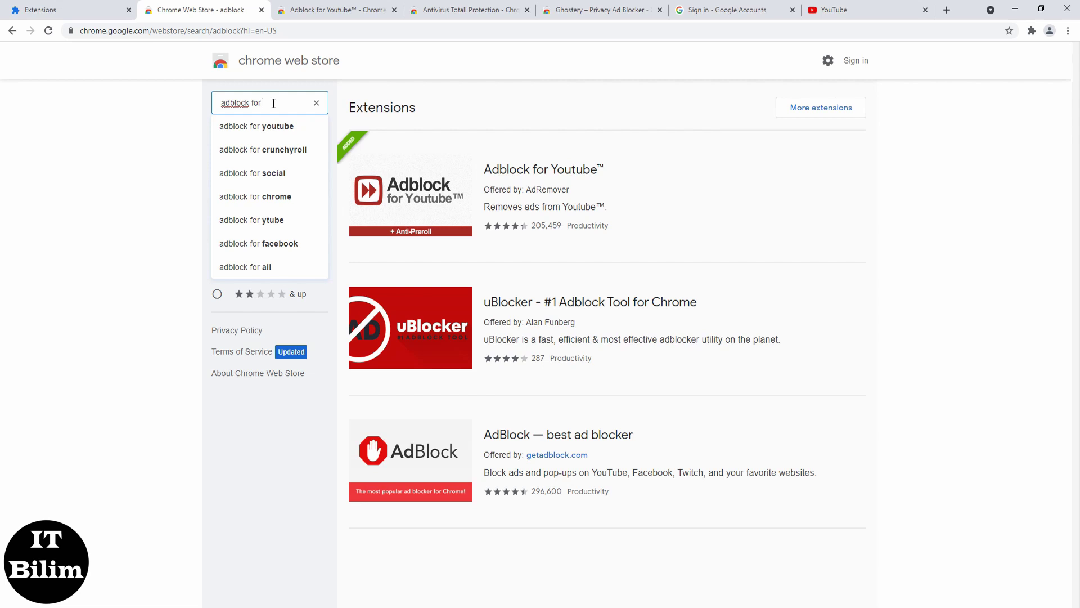
type("g")
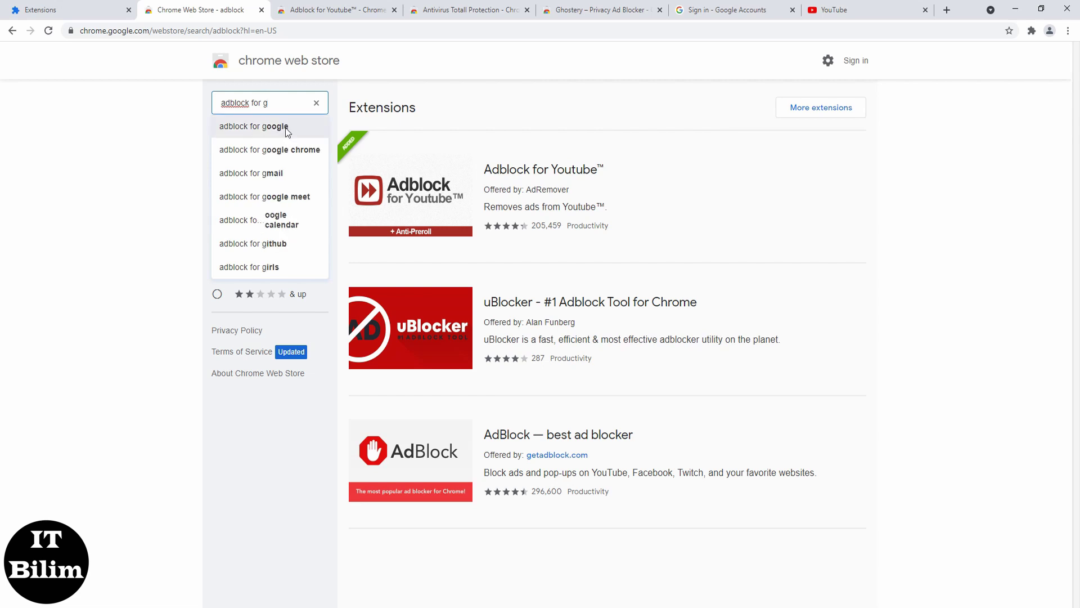
left_click(291, 147)
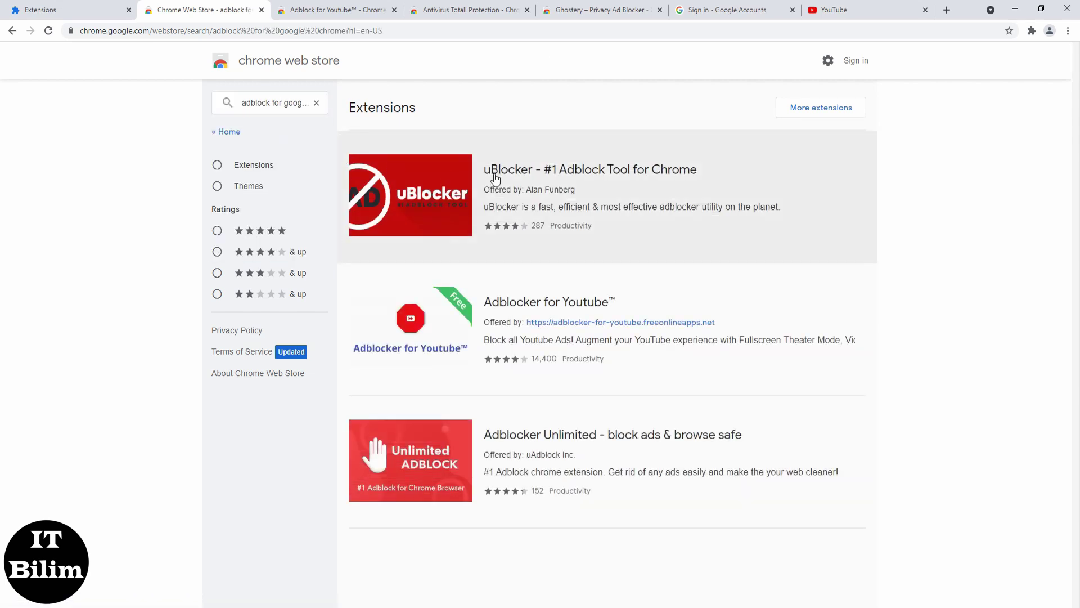
Step: Add uBlocker - #1 Adblock Tool for Chrome and verify it on the Extensions page
left_click(542, 170)
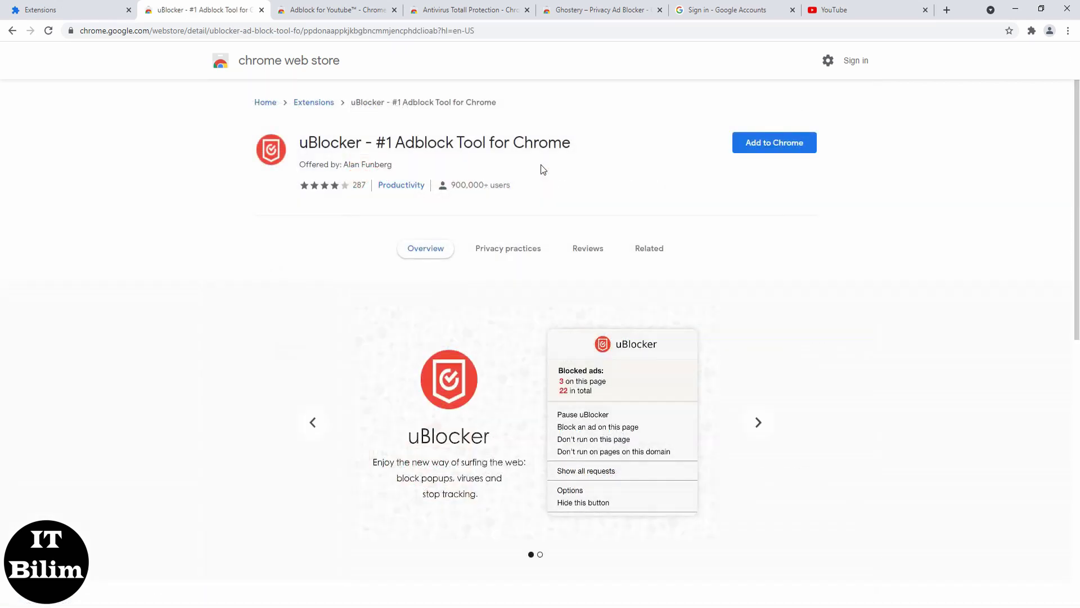
left_click(762, 154)
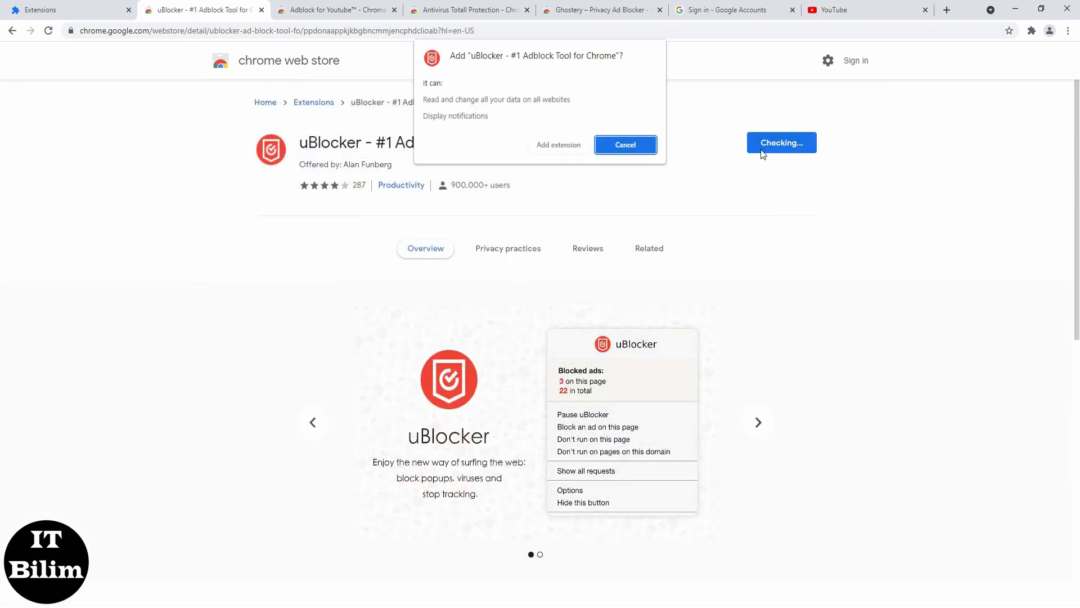
left_click(598, 150)
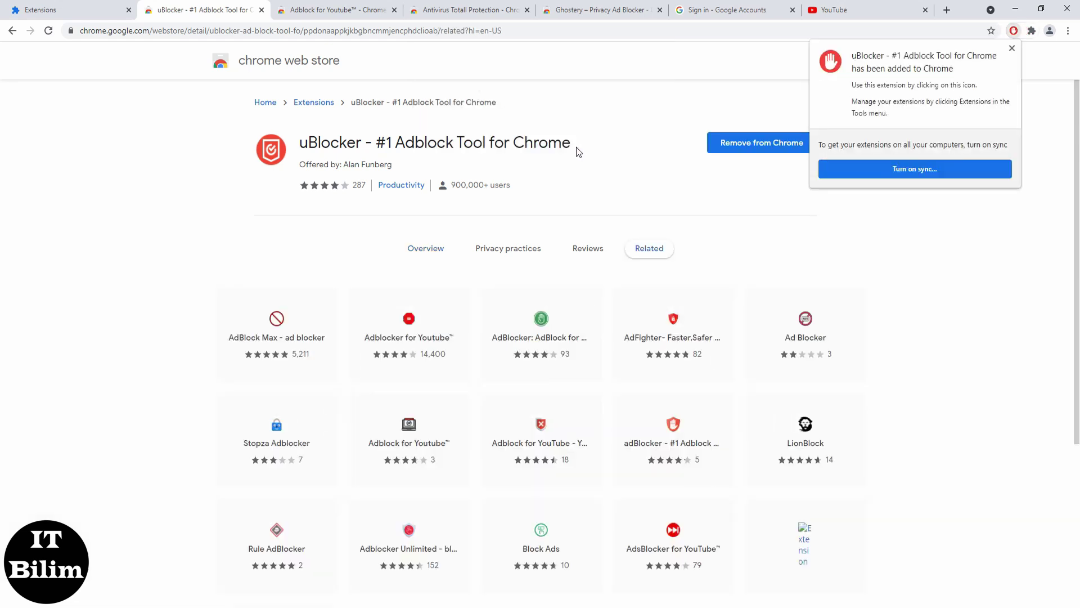
left_click(80, 10)
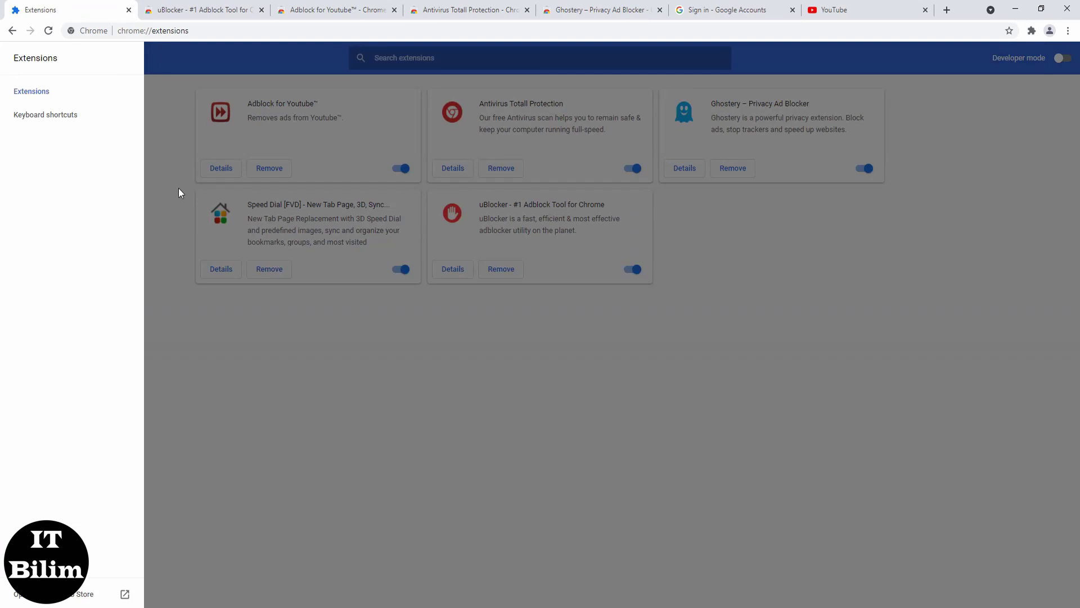
left_click(220, 301)
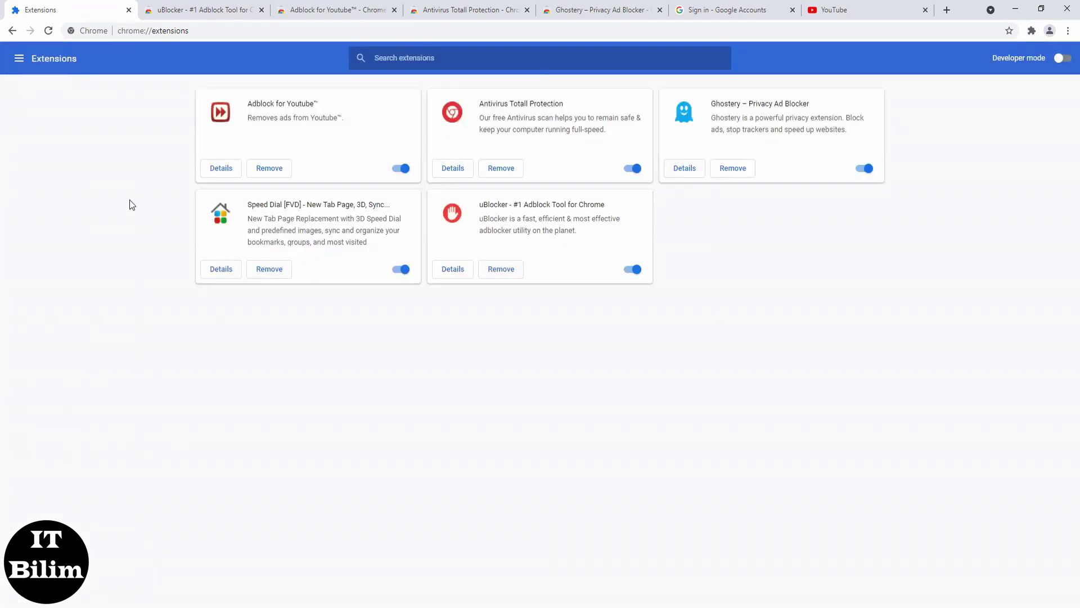